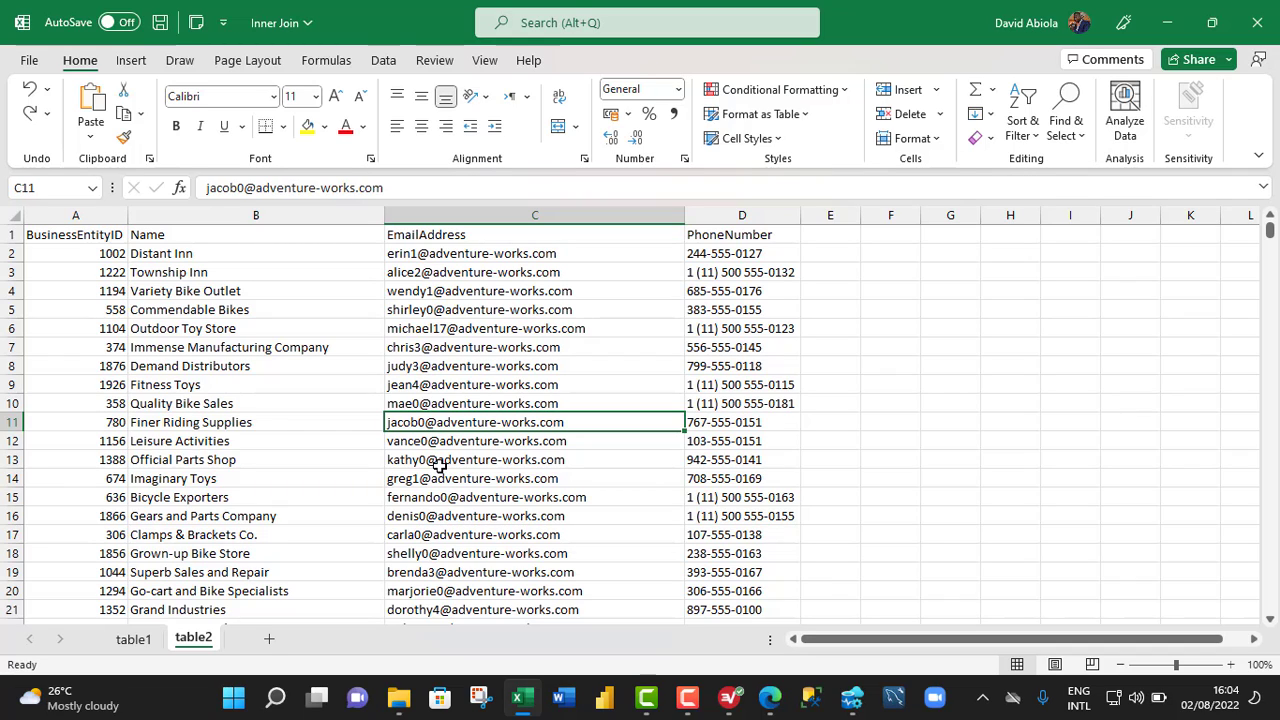
Select the BusinessEntityID, Name, EmailAddress and PhoneNumber headers with their first five values on table2
{"action": "left_click", "coordinate": [440, 465]}
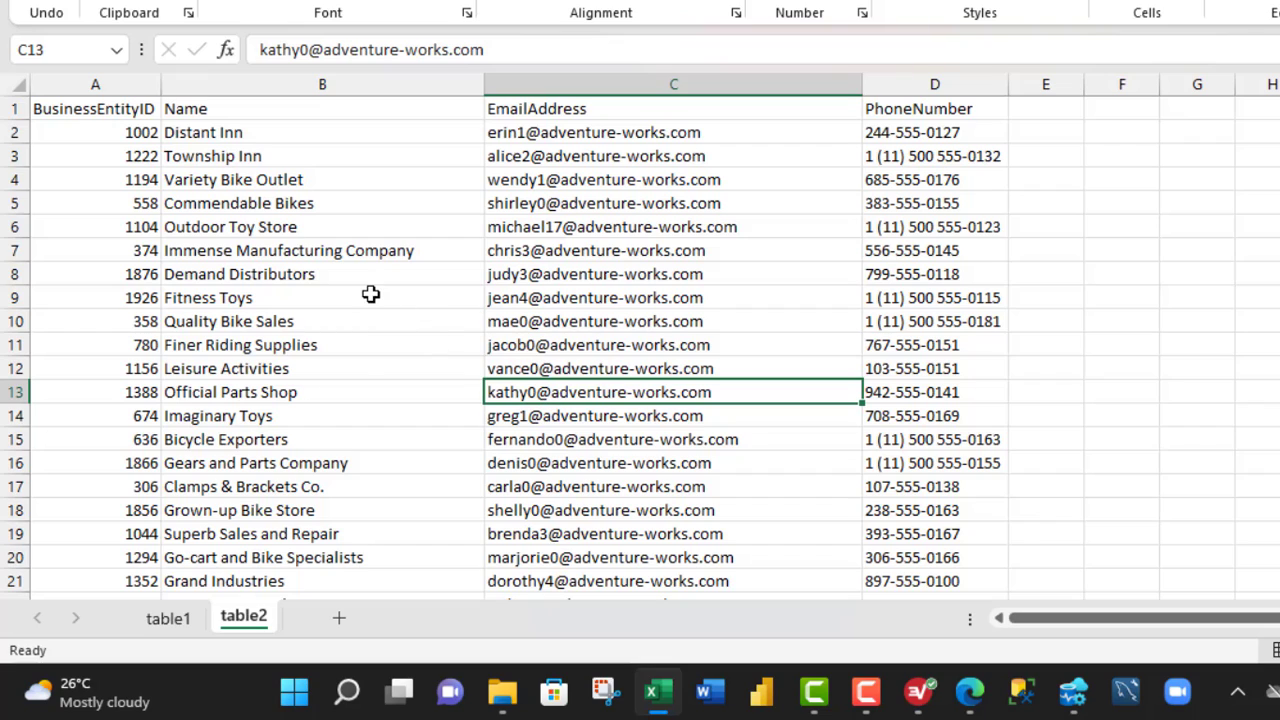
{"action": "left_click_drag", "start_coordinate": [112, 112], "coordinate": [108, 222]}
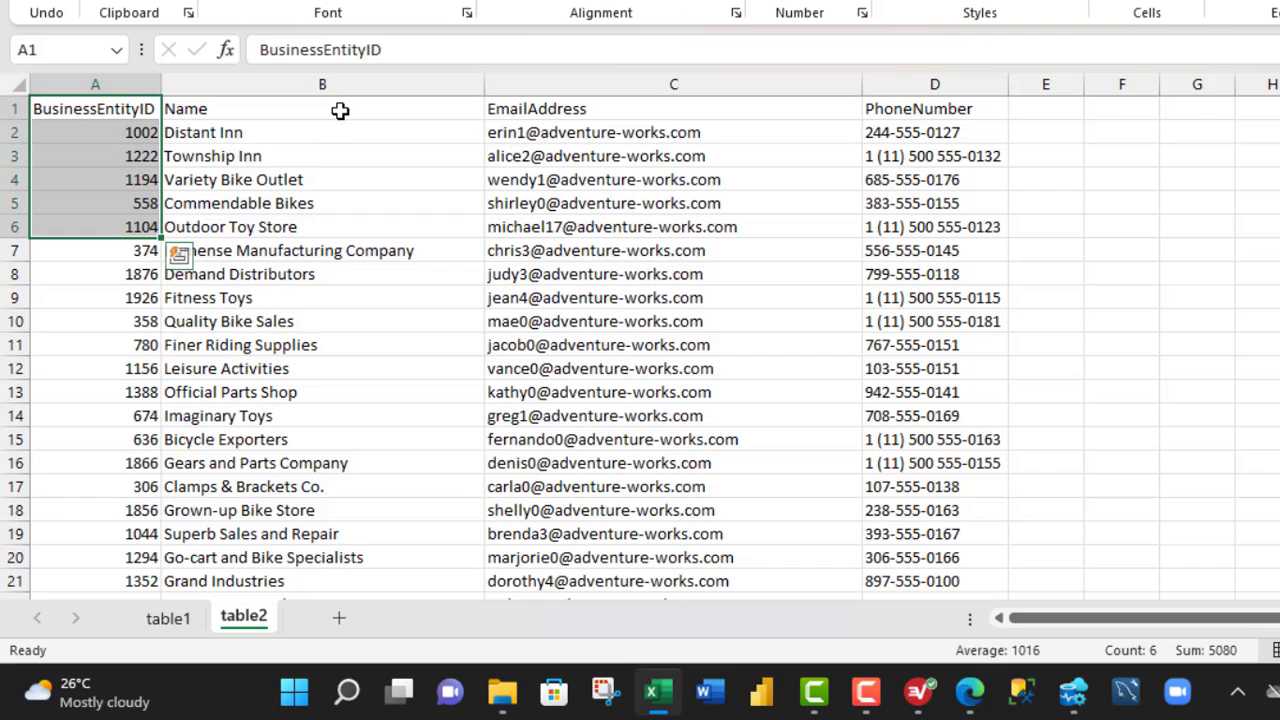
{"action": "left_click_drag", "start_coordinate": [330, 110], "coordinate": [322, 227]}
{"action": "left_click_drag", "start_coordinate": [657, 114], "coordinate": [680, 230]}
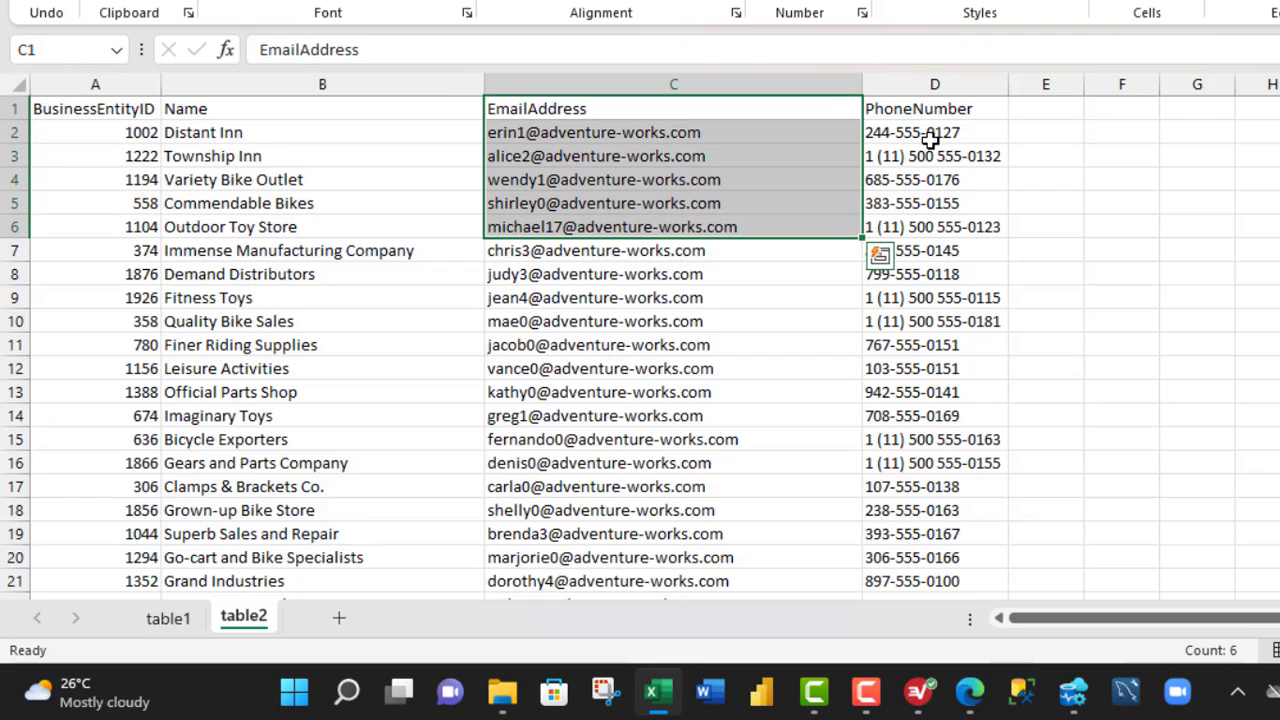
{"action": "left_click_drag", "start_coordinate": [930, 115], "coordinate": [935, 216]}
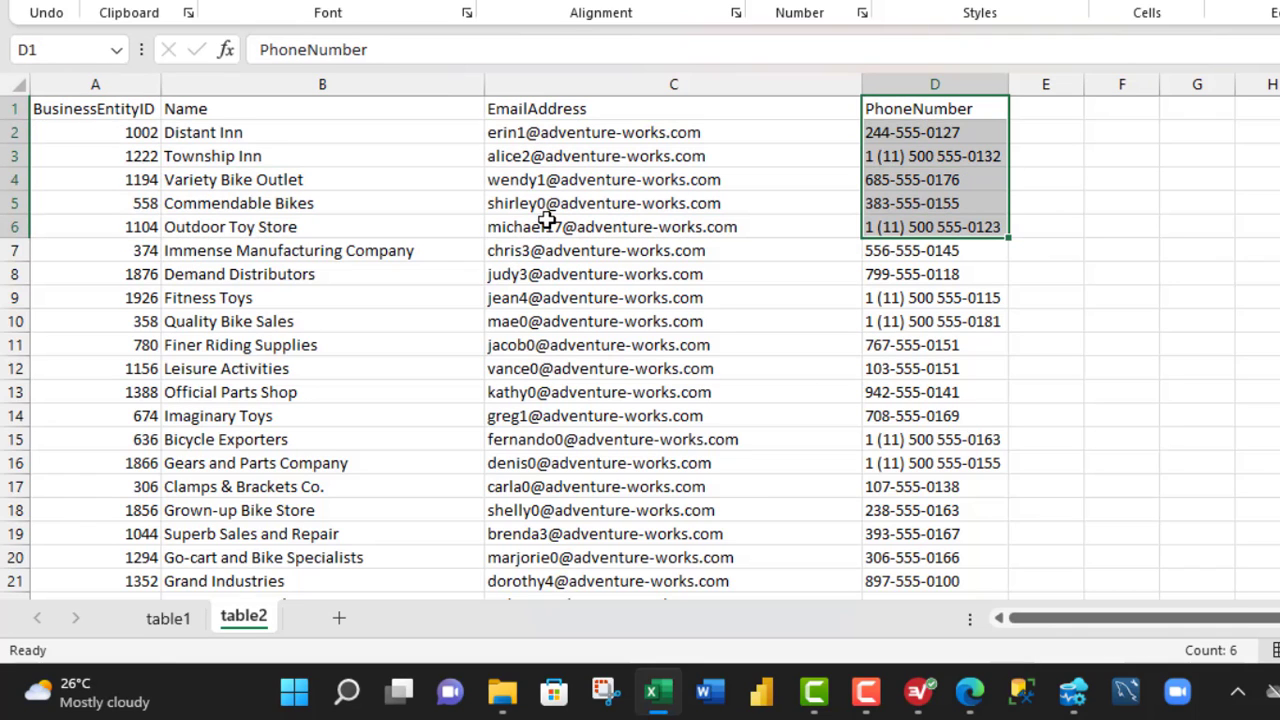
Inspect the data and existing table name on sheet table1
{"action": "left_click", "coordinate": [180, 624]}
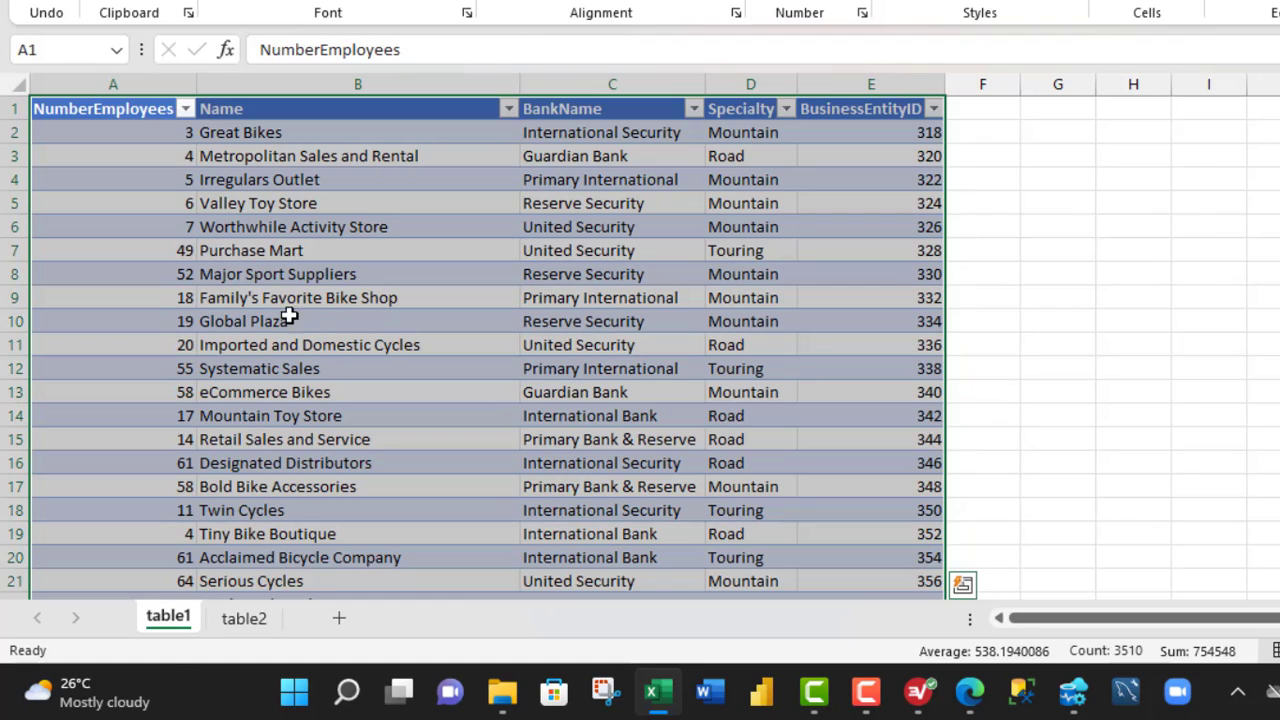
{"action": "left_click", "coordinate": [255, 276]}
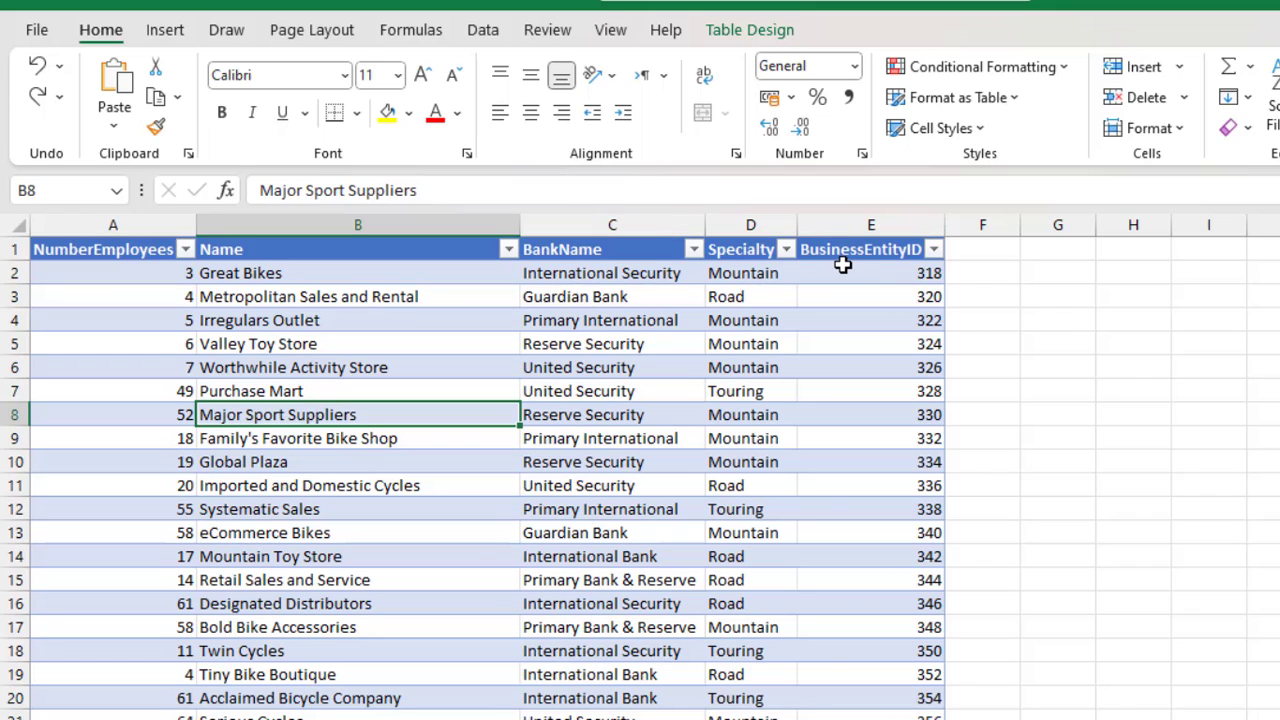
{"action": "left_click", "coordinate": [630, 335]}
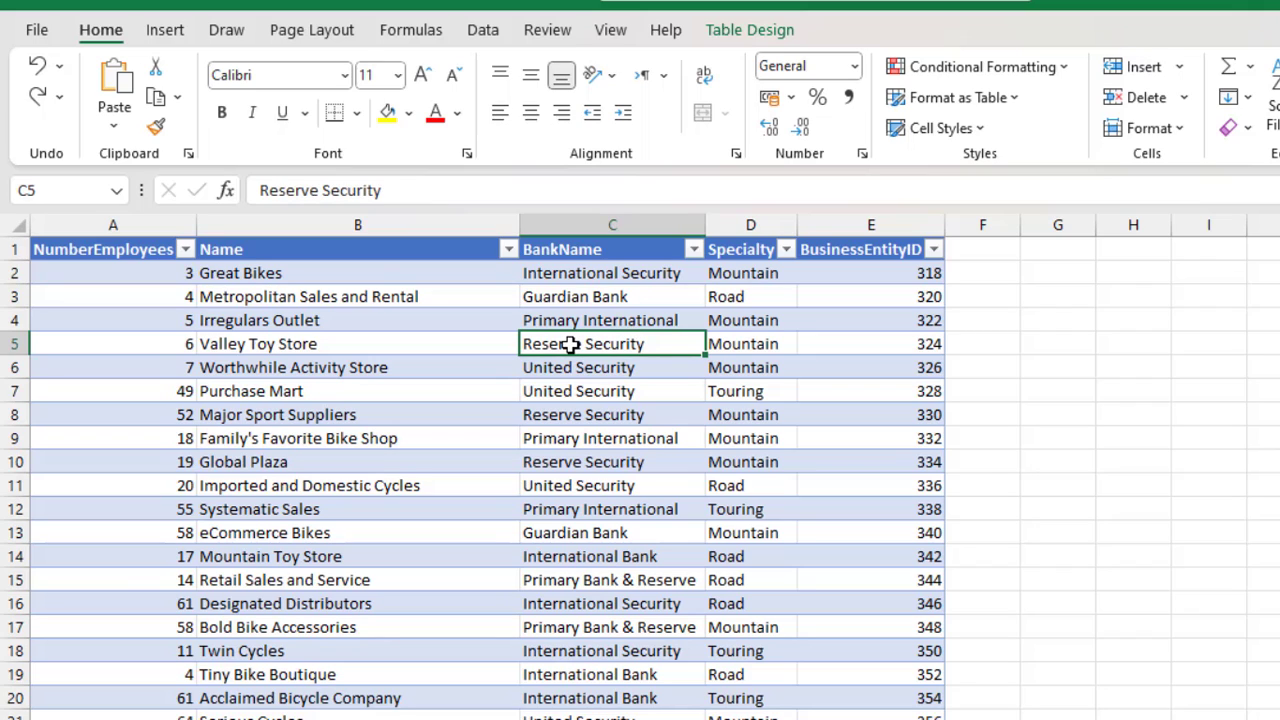
{"action": "left_click", "coordinate": [736, 32]}
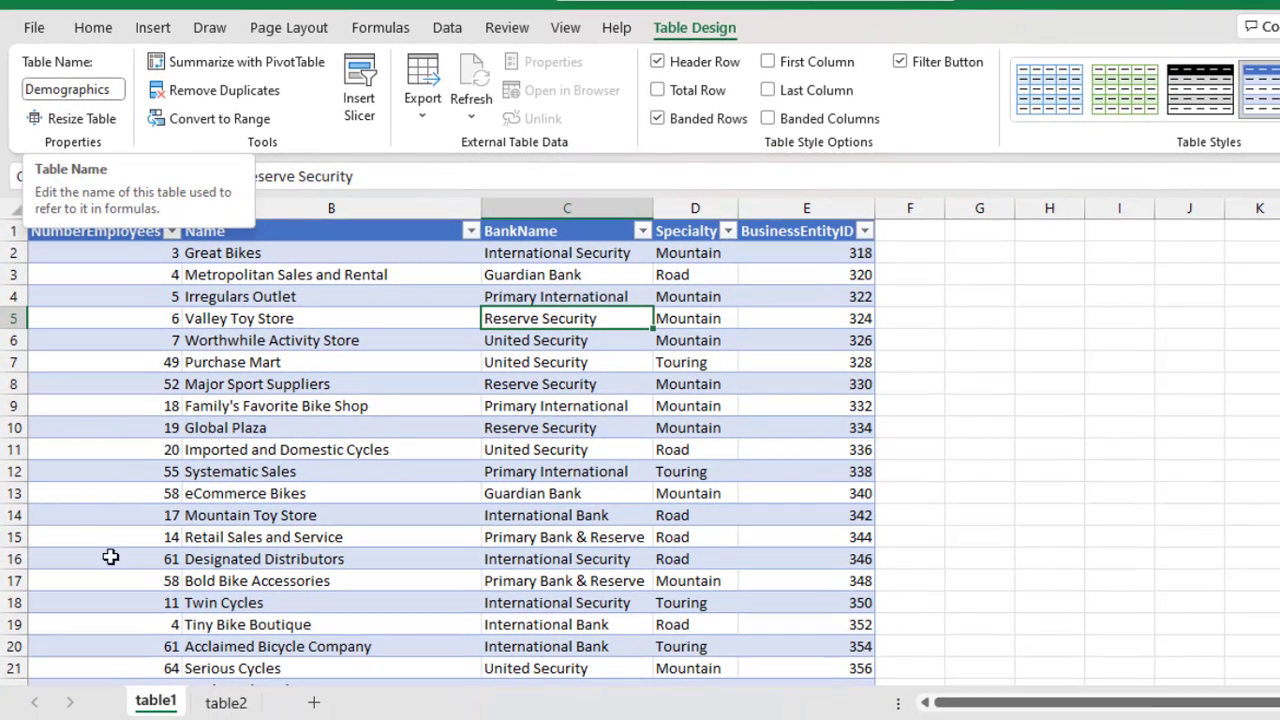
Convert the table2 contact data into a table with headers
{"action": "left_click", "coordinate": [226, 702]}
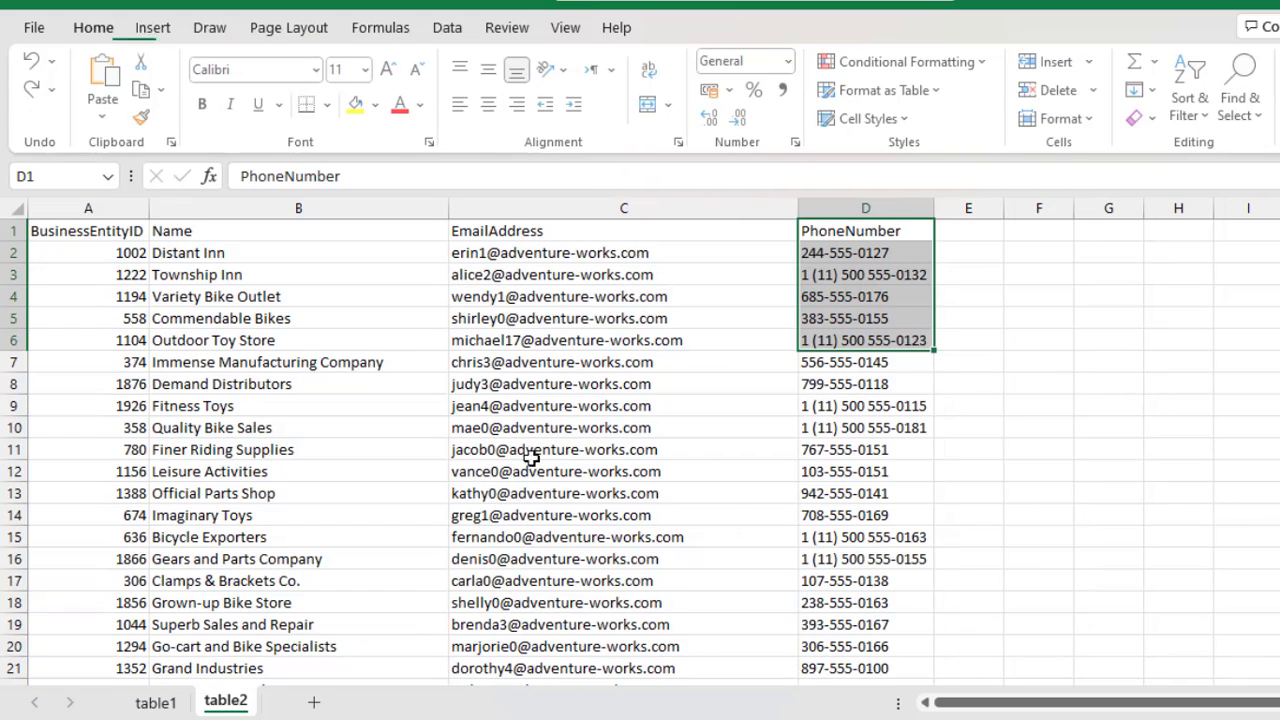
{"action": "left_click", "coordinate": [367, 446]}
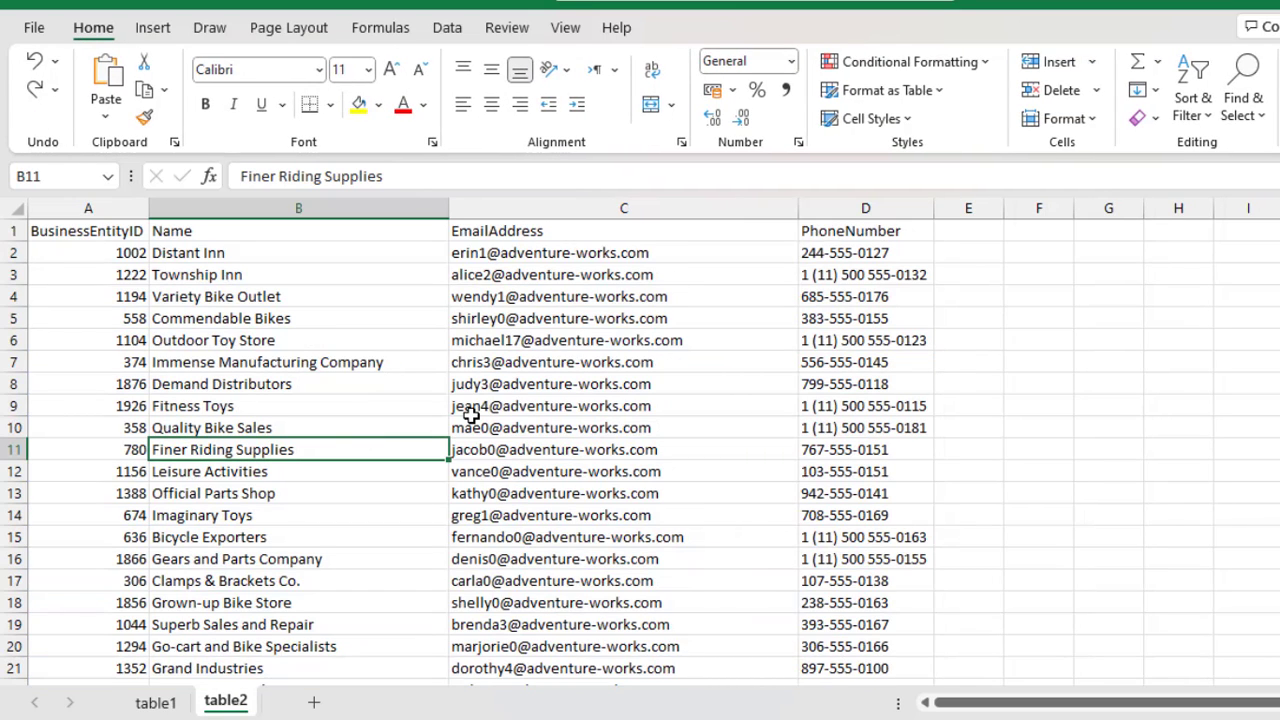
{"action": "key", "text": "ctrl+t"}
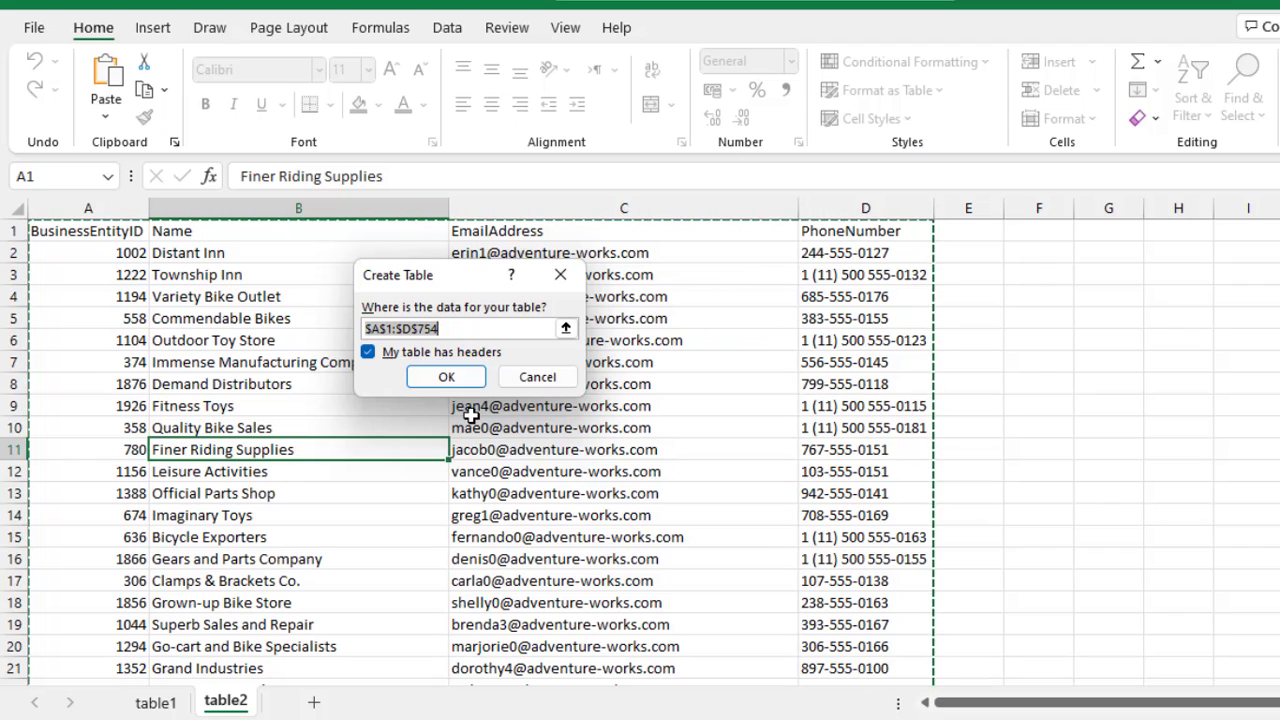
{"action": "left_click", "coordinate": [441, 377]}
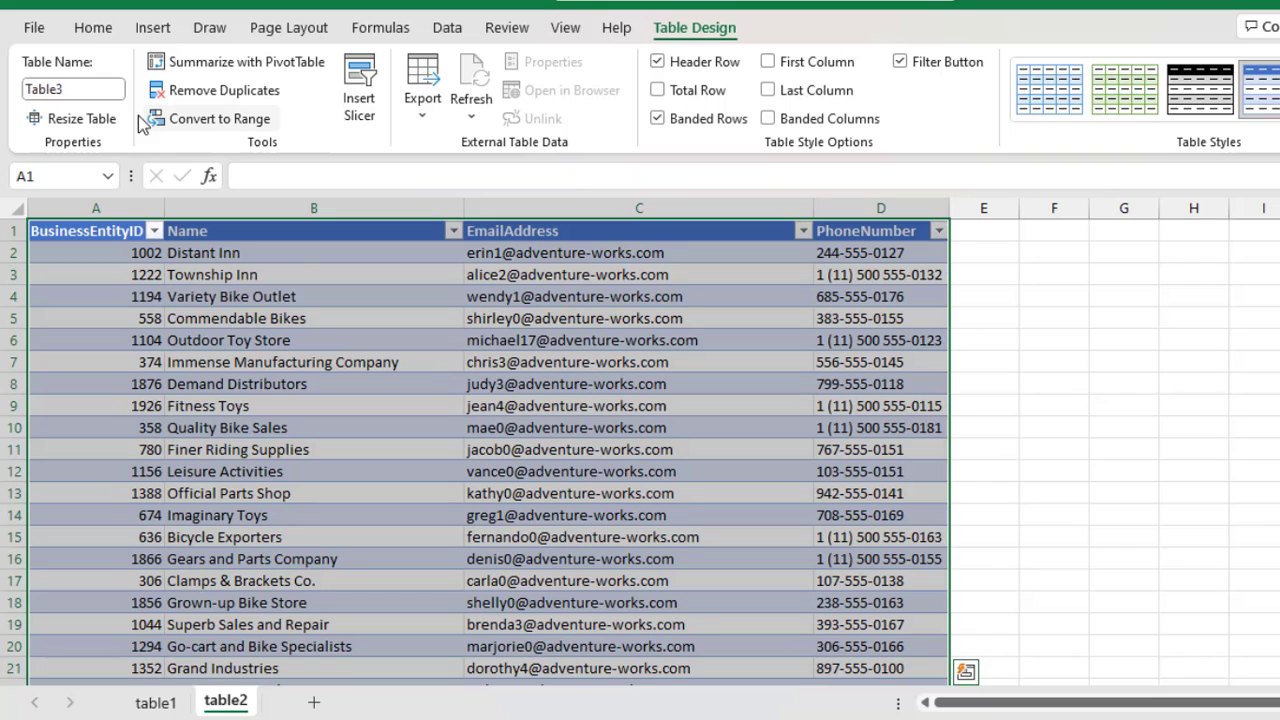
Rename the new table from Table3 to Contacts
{"action": "left_click", "coordinate": [99, 93]}
{"action": "type", "text": "Contacts"}
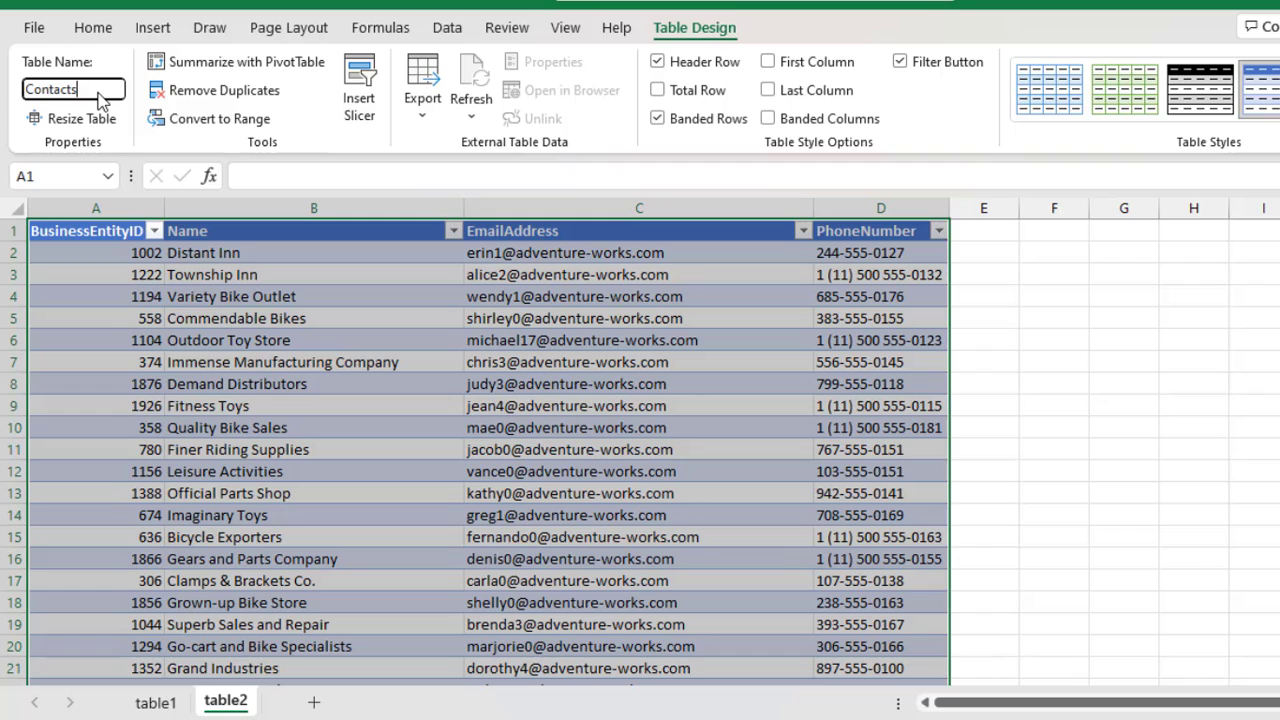
{"action": "key", "text": "Return"}
{"action": "left_click", "coordinate": [240, 410]}
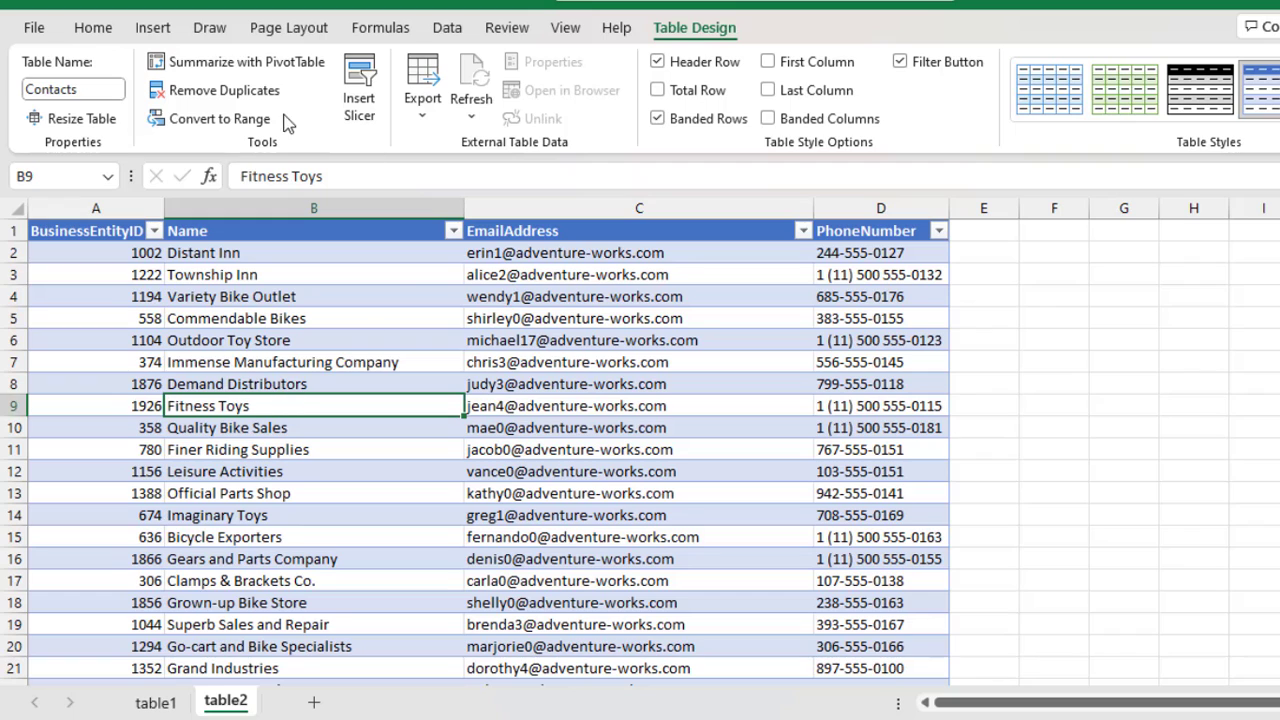
Load the Contacts table from cell C7 into Power Query via Get Data from Table/Range
{"action": "left_click", "coordinate": [461, 36]}
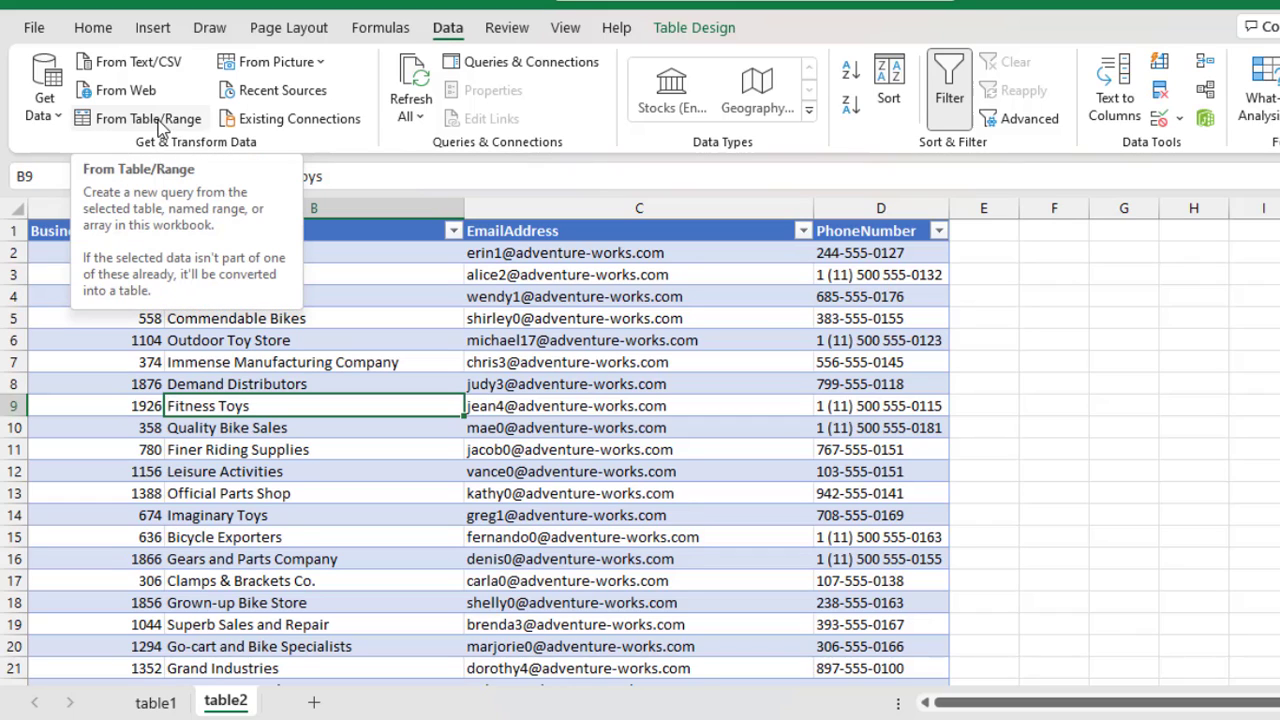
{"action": "left_click", "coordinate": [510, 358]}
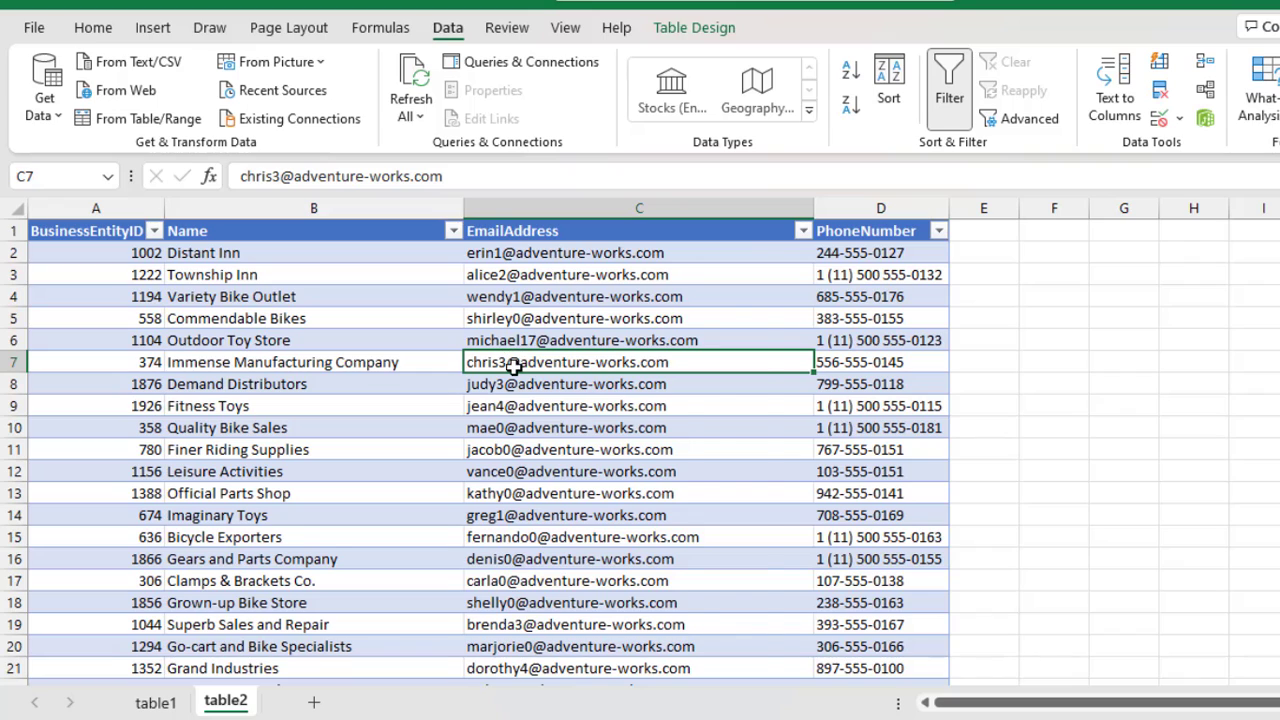
{"action": "right_click", "coordinate": [512, 366]}
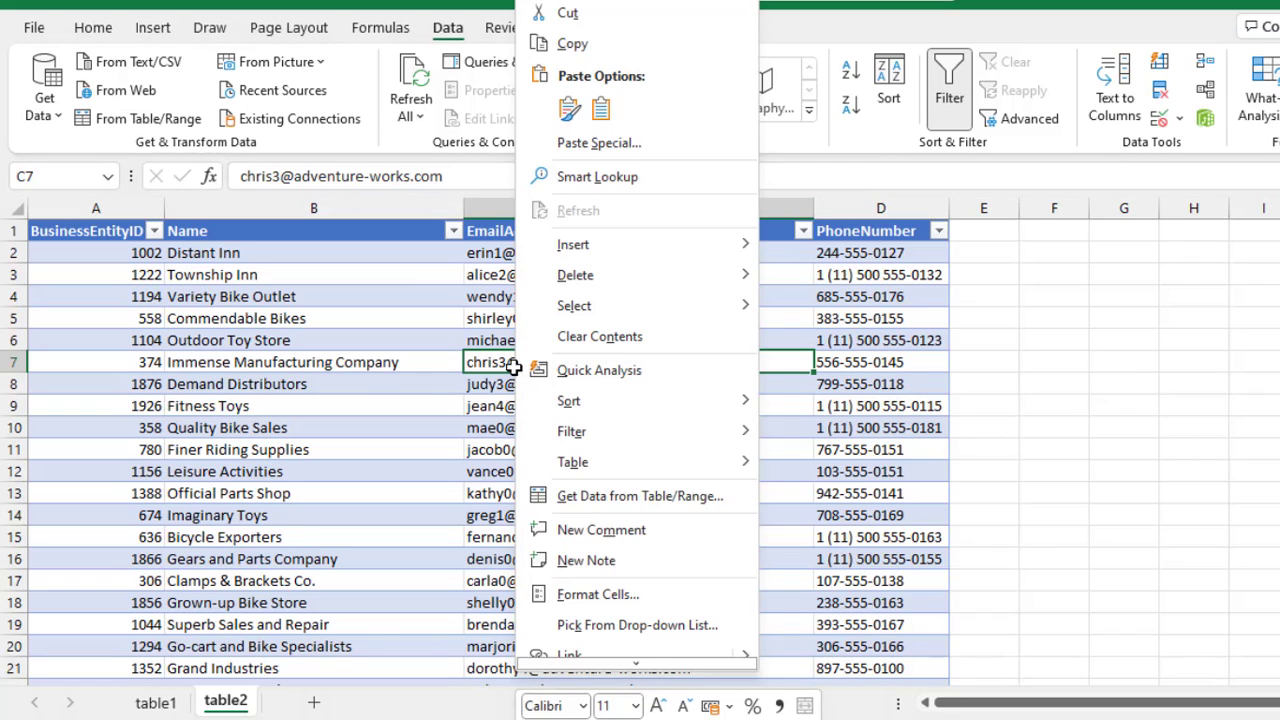
{"action": "left_click", "coordinate": [575, 497]}
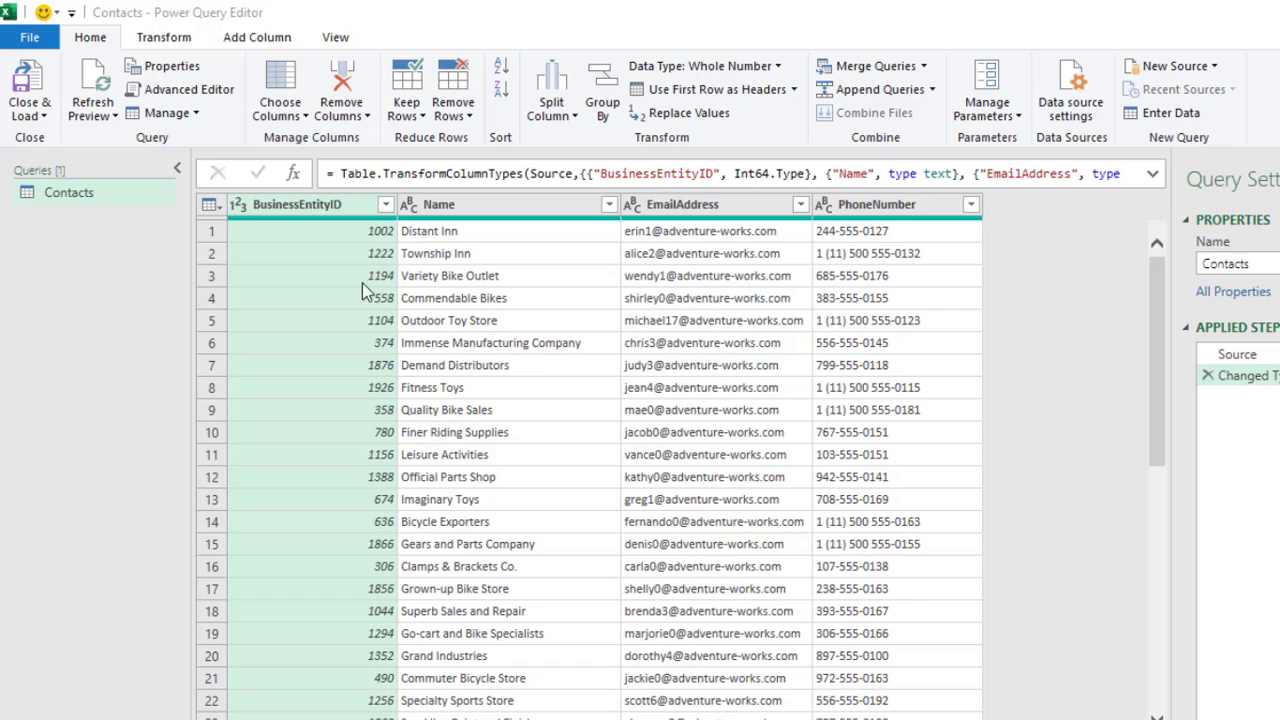
Close & Load the Contacts query with Only Create Connection selected
{"action": "left_click", "coordinate": [40, 116]}
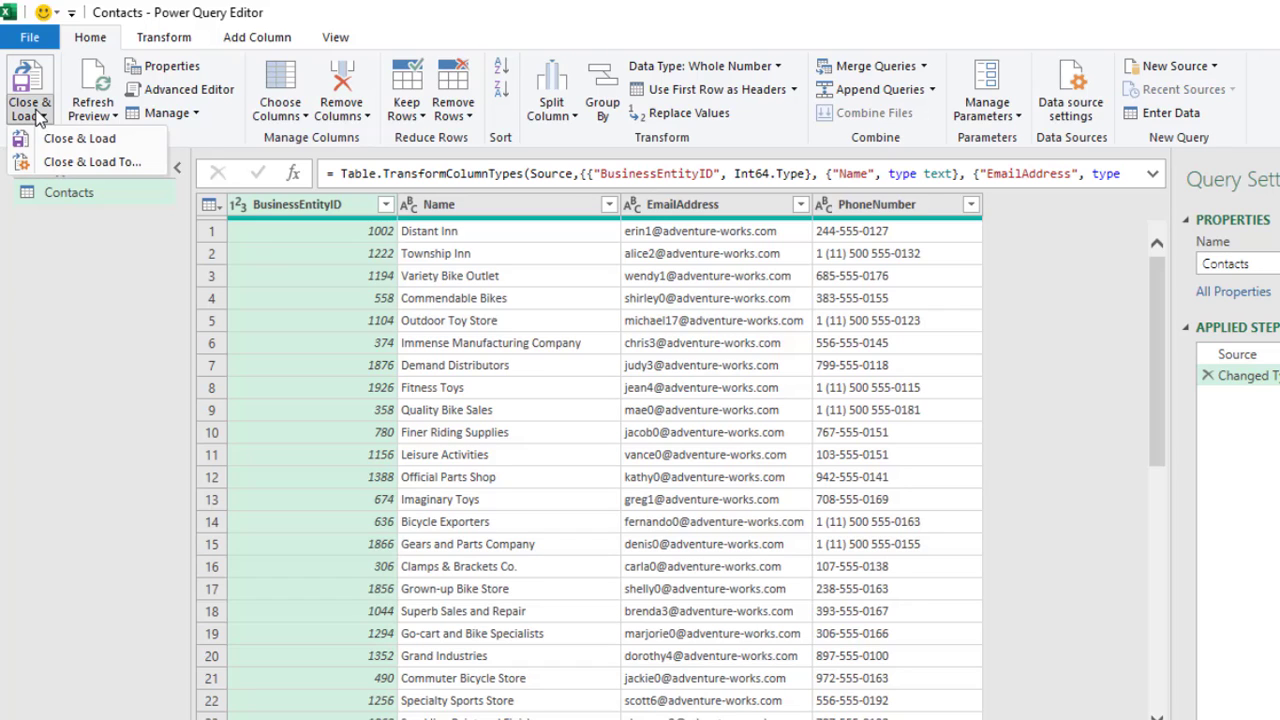
{"action": "left_click", "coordinate": [86, 161]}
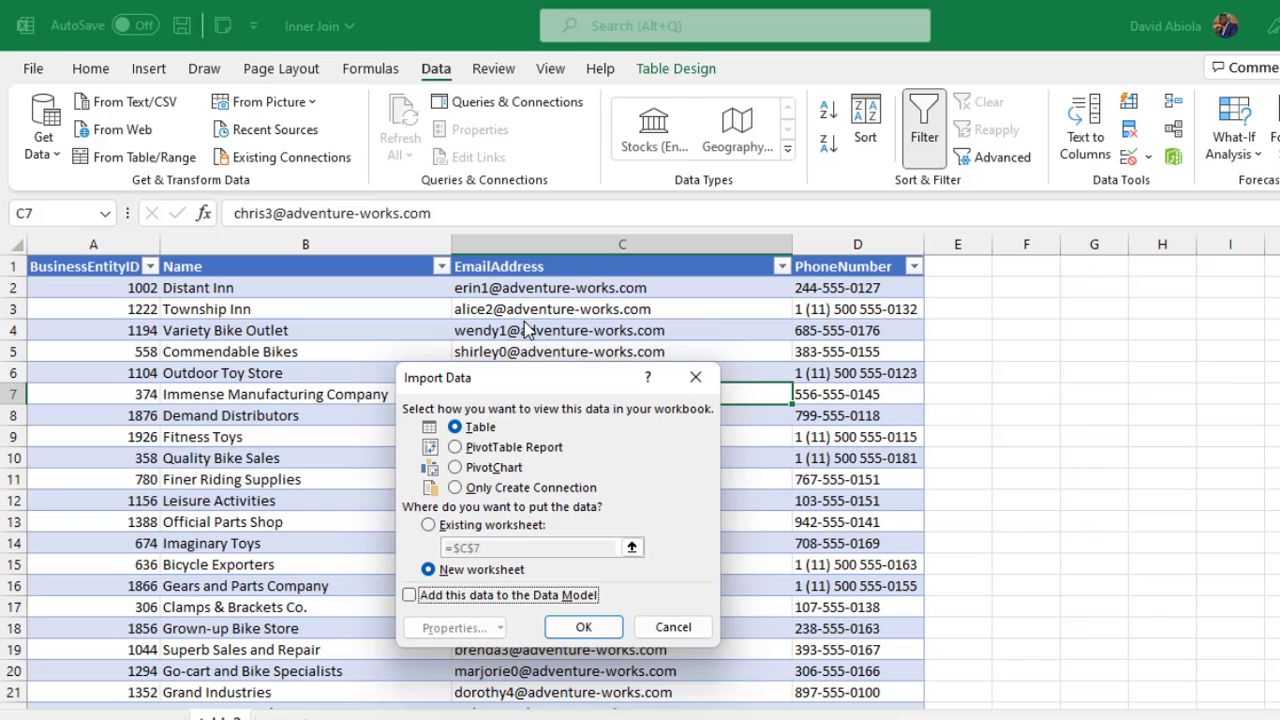
{"action": "left_click_drag", "start_coordinate": [493, 378], "coordinate": [375, 197]}
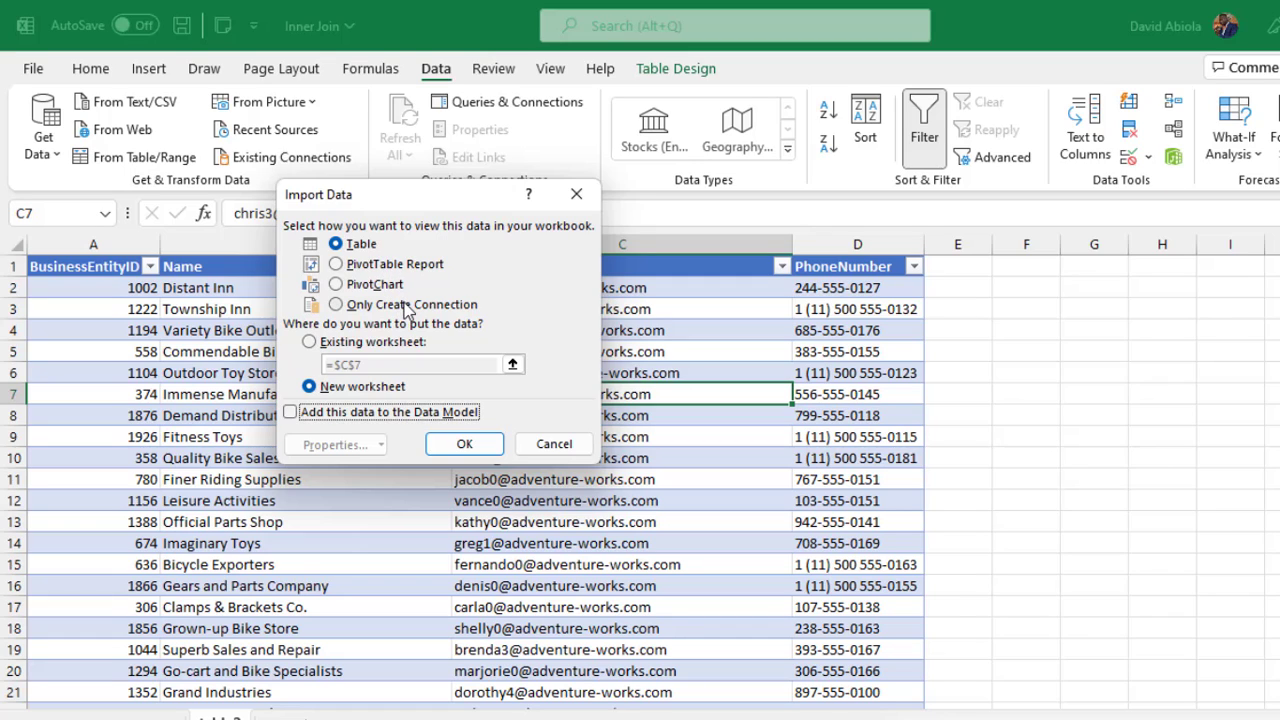
{"action": "left_click", "coordinate": [407, 306]}
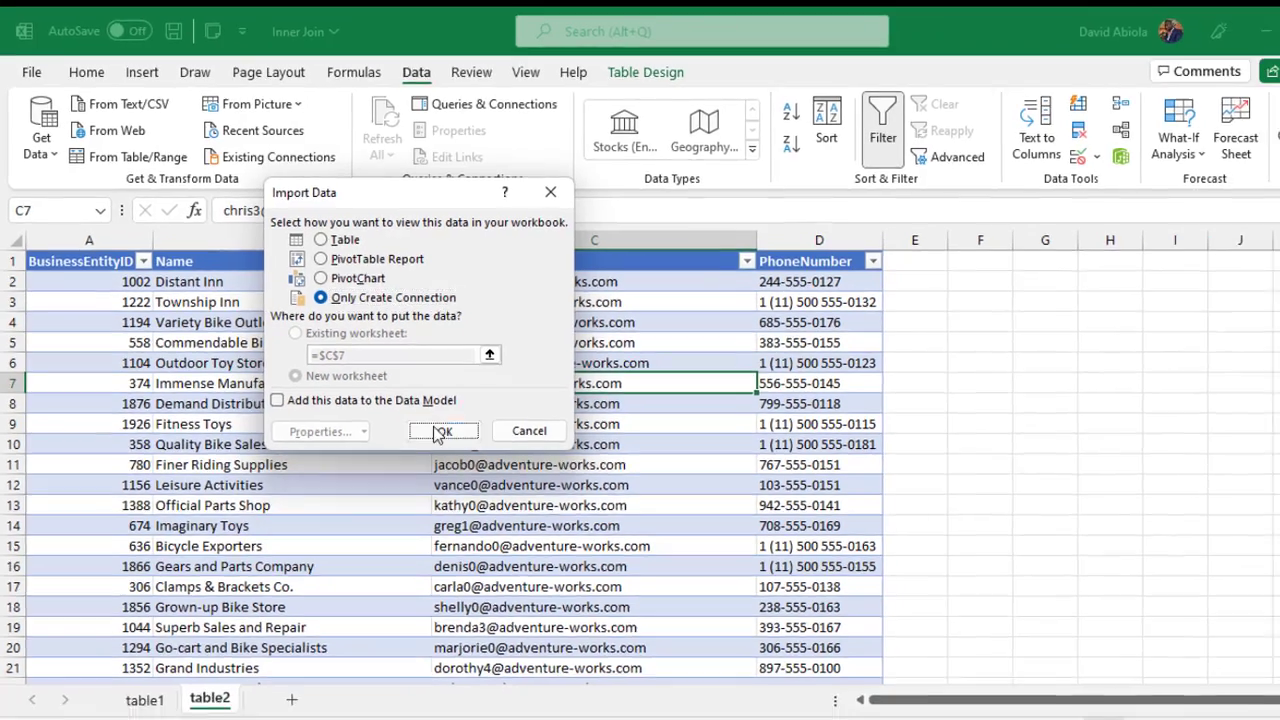
{"action": "left_click", "coordinate": [455, 442]}
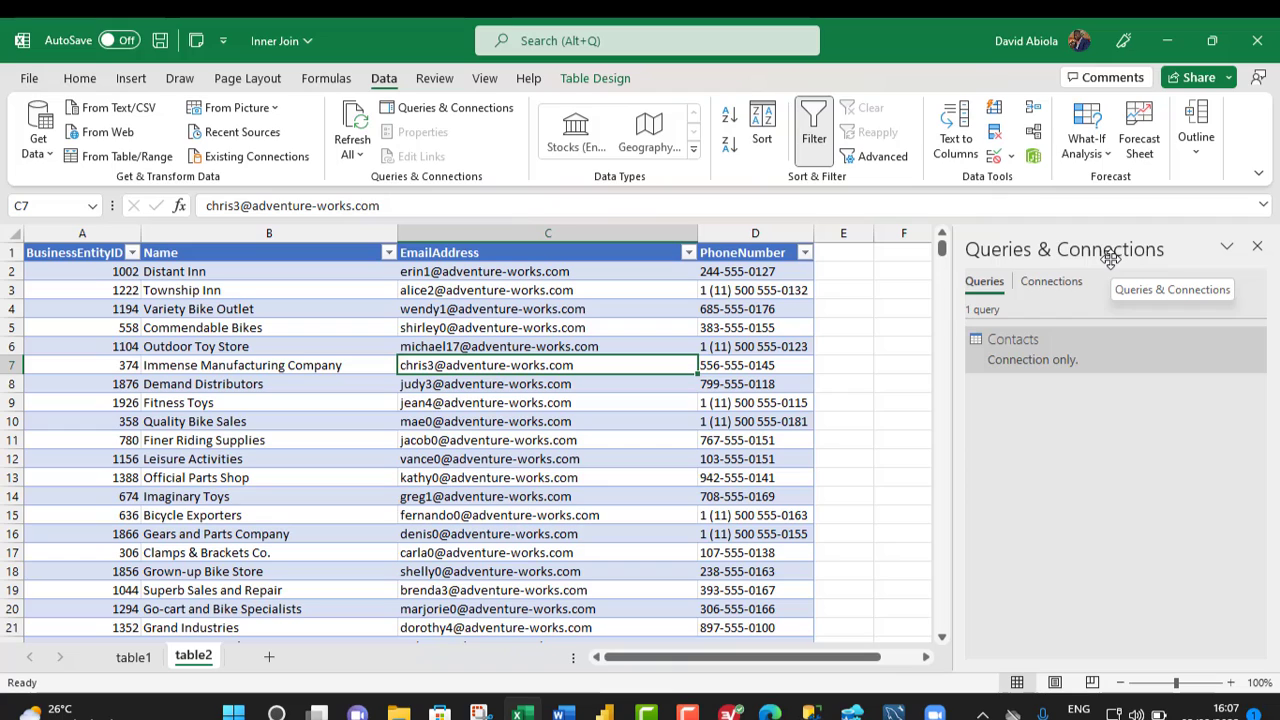
Close the Contacts preview and load the Demographics table from sheet table1 into Power Query
{"action": "mouse_move", "coordinate": [1108, 350]}
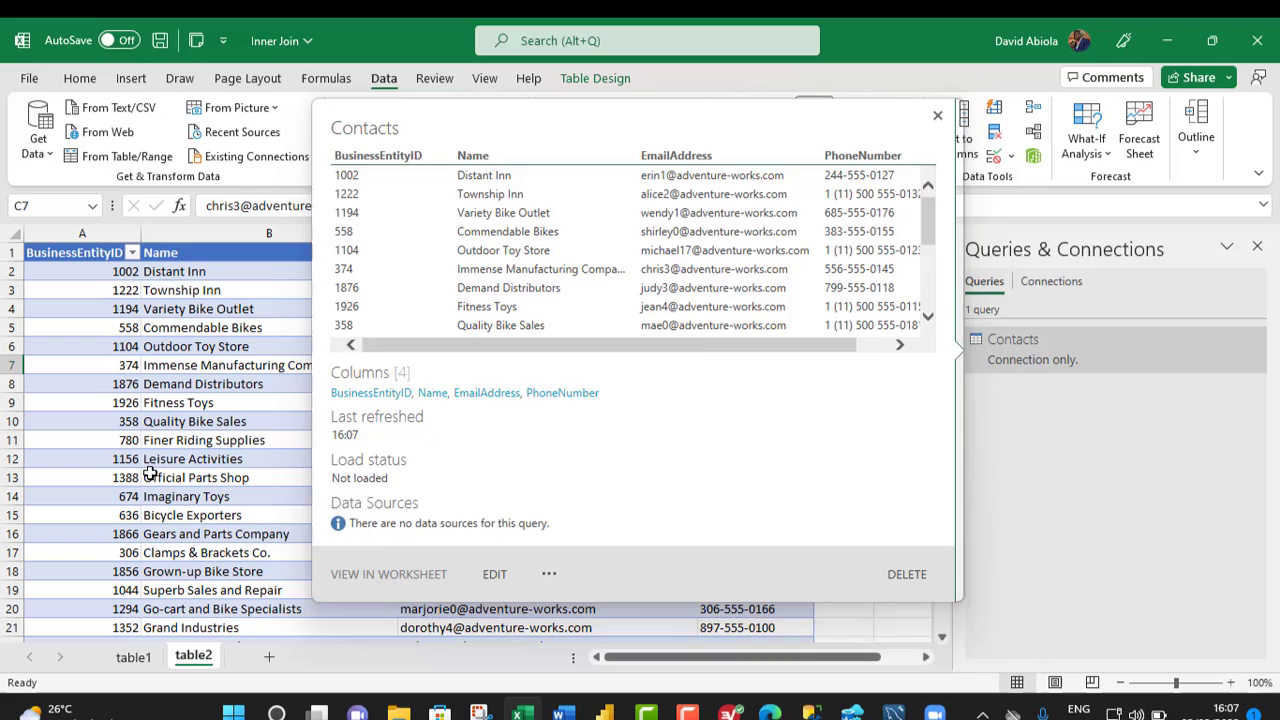
{"action": "left_click", "coordinate": [190, 472]}
{"action": "left_click", "coordinate": [133, 657]}
{"action": "right_click", "coordinate": [304, 346]}
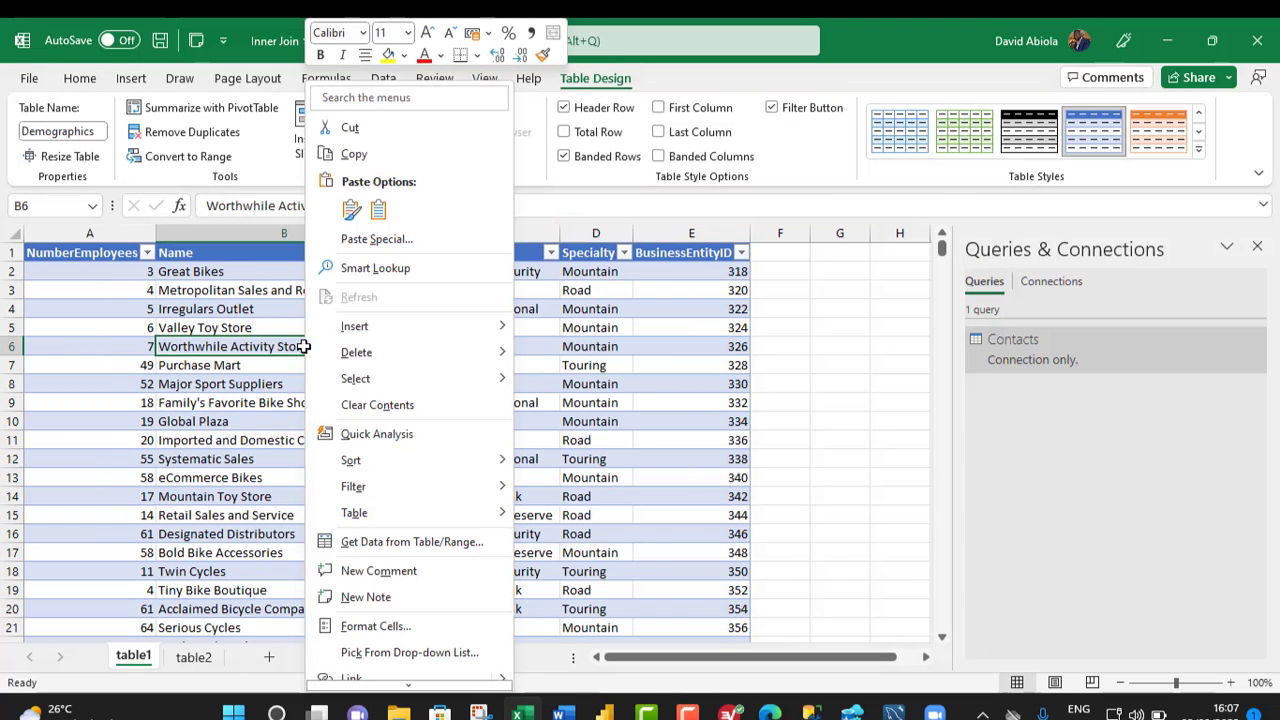
{"action": "left_click", "coordinate": [388, 547]}
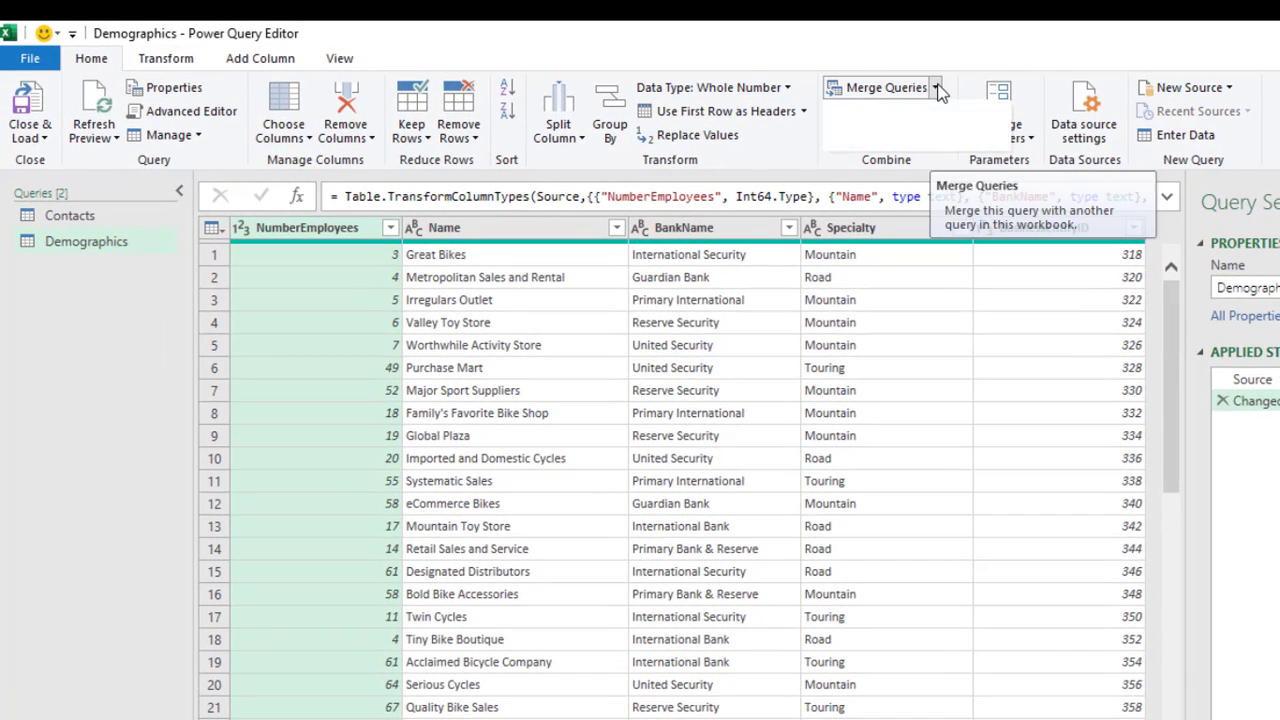
Choose New Query > Combine > Merge Queries as New from the Queries pane
{"action": "left_click", "coordinate": [936, 88]}
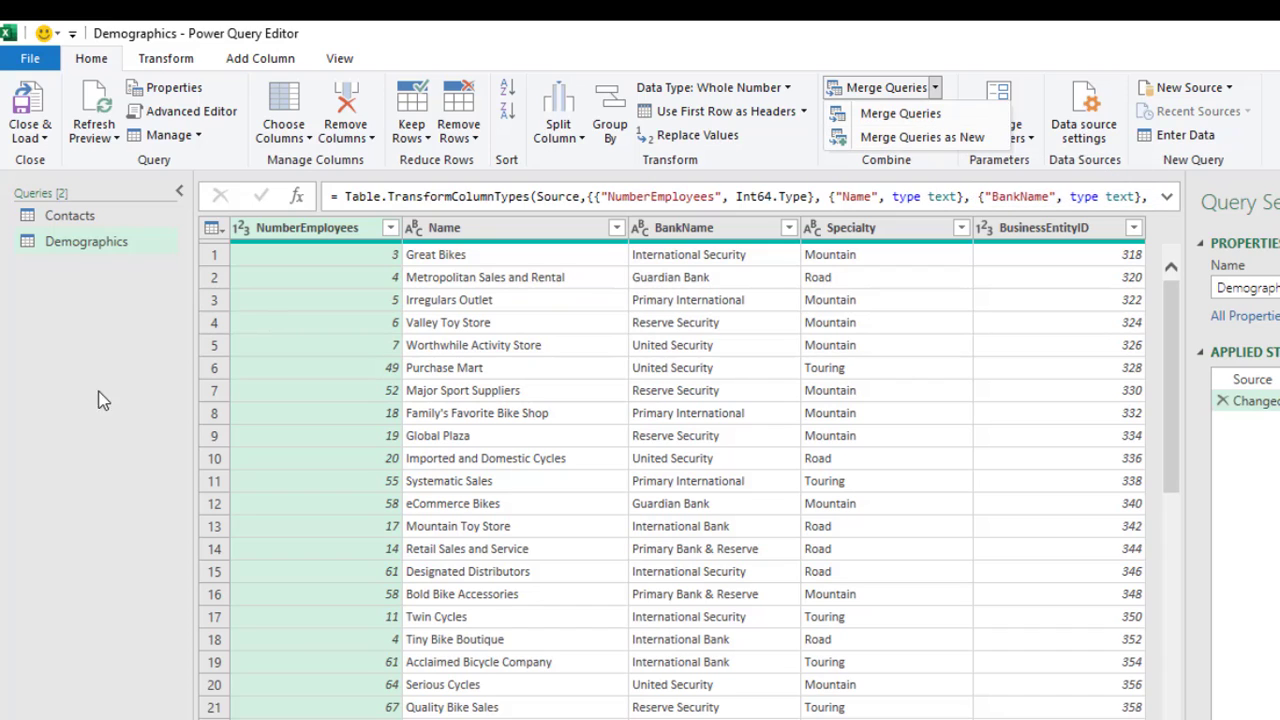
{"action": "right_click", "coordinate": [87, 422]}
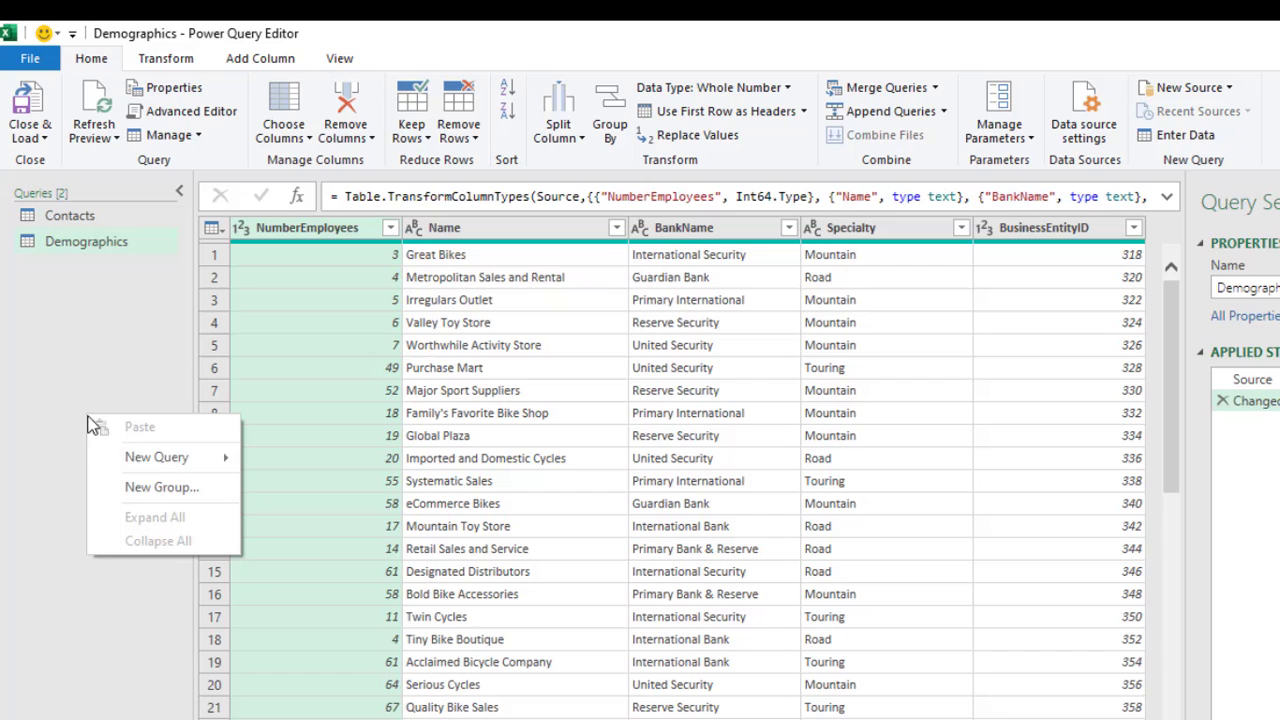
{"action": "mouse_move", "coordinate": [155, 462]}
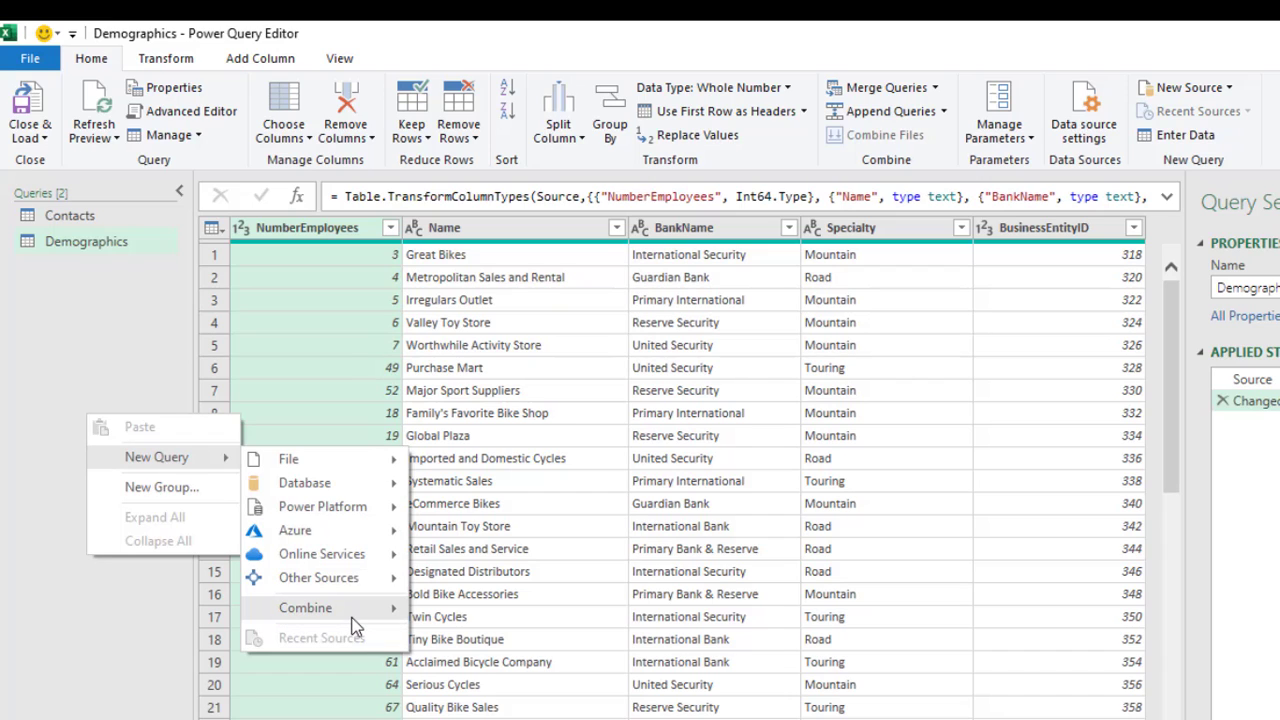
{"action": "mouse_move", "coordinate": [355, 612]}
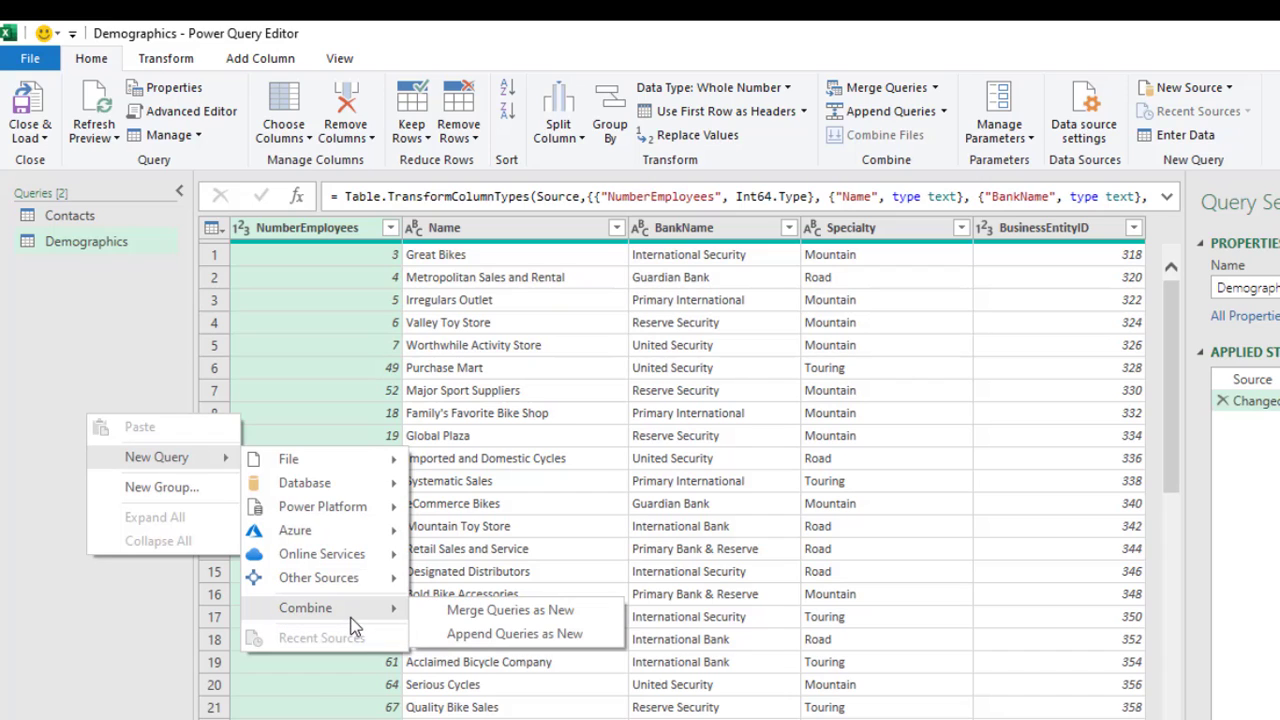
{"action": "left_click", "coordinate": [507, 614]}
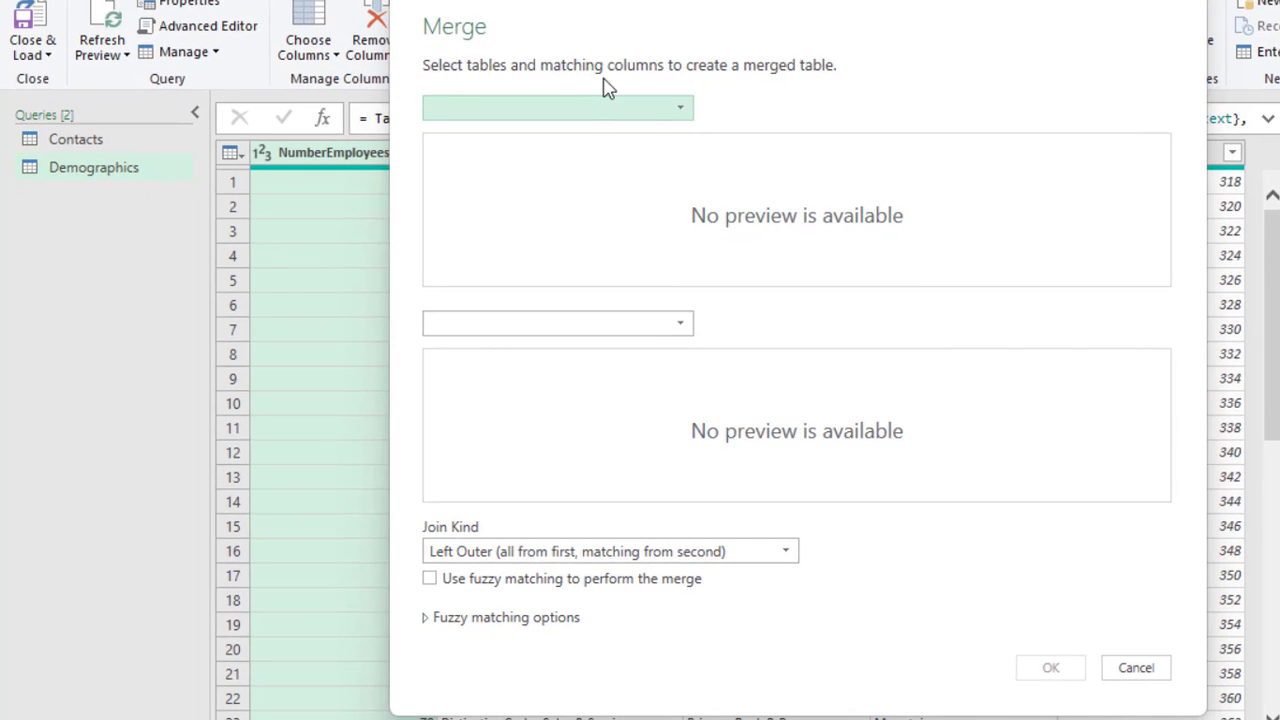
Choose Contacts as the first merge table and Demographics as the second
{"action": "left_click", "coordinate": [651, 109]}
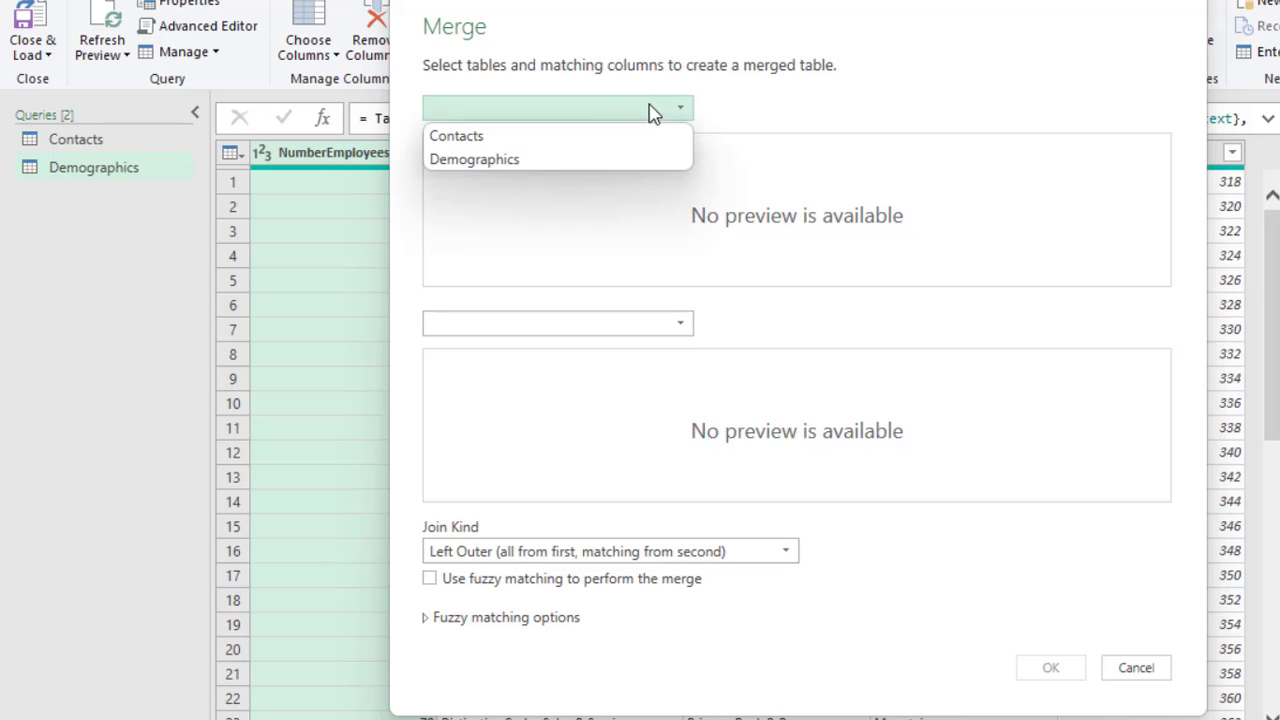
{"action": "left_click", "coordinate": [475, 140]}
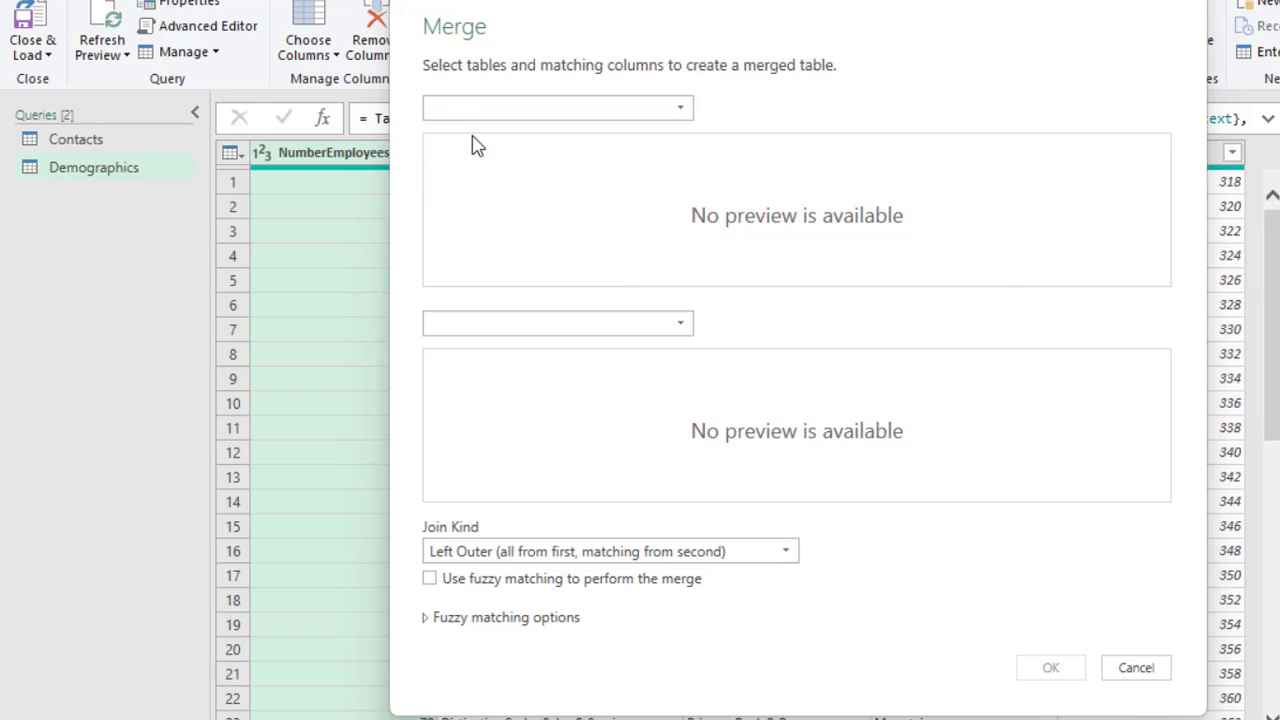
{"action": "left_click", "coordinate": [565, 324]}
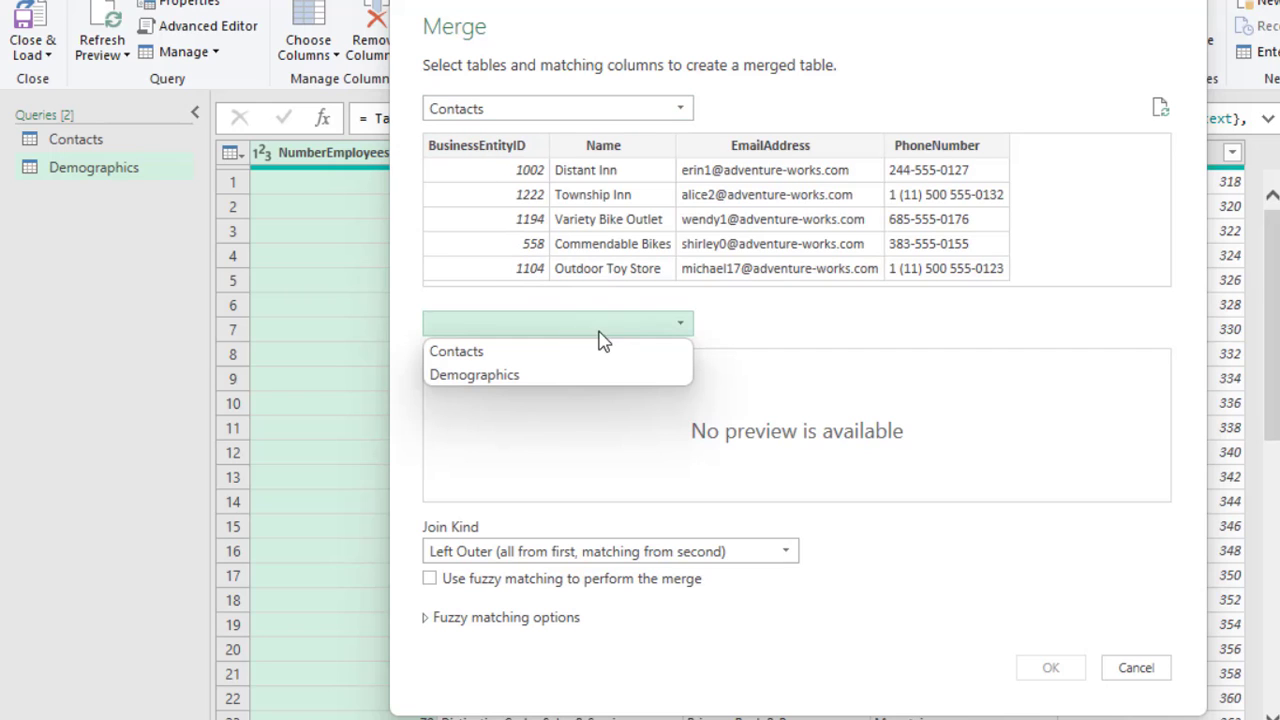
{"action": "left_click", "coordinate": [503, 377]}
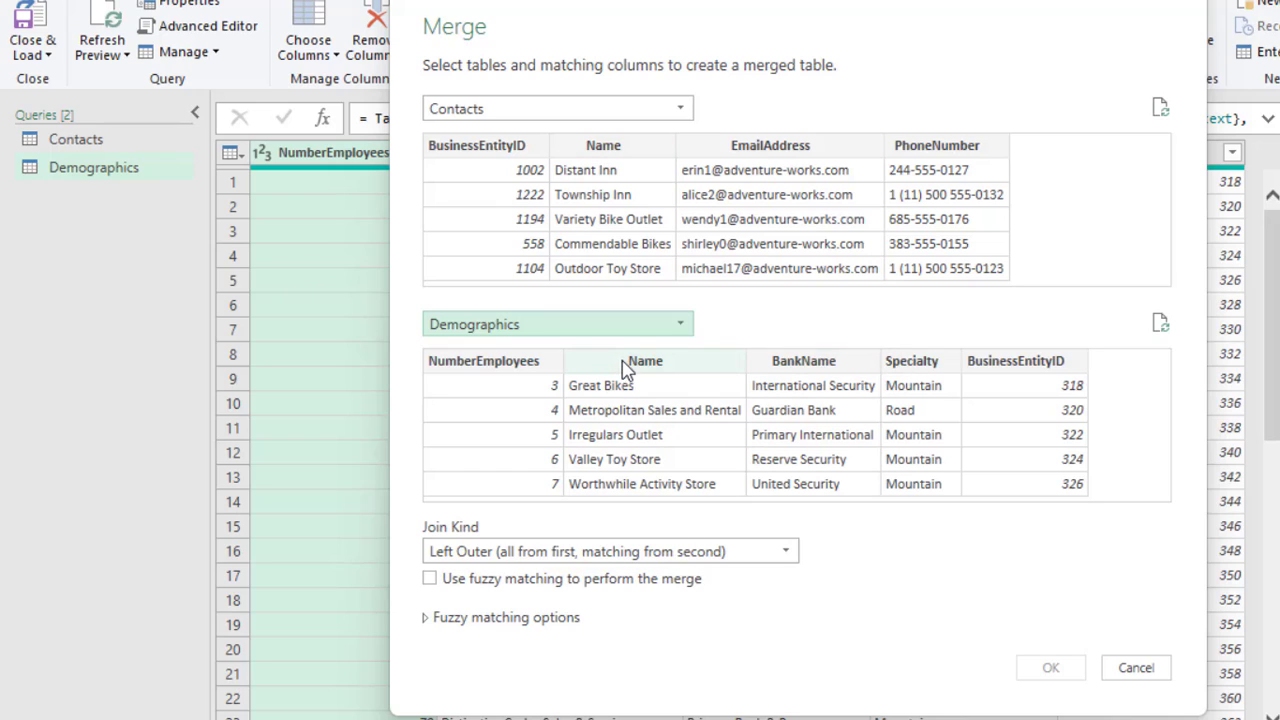
Select BusinessEntityID and Name as matching columns in both Contacts and Demographics
{"action": "left_click", "coordinate": [485, 147]}
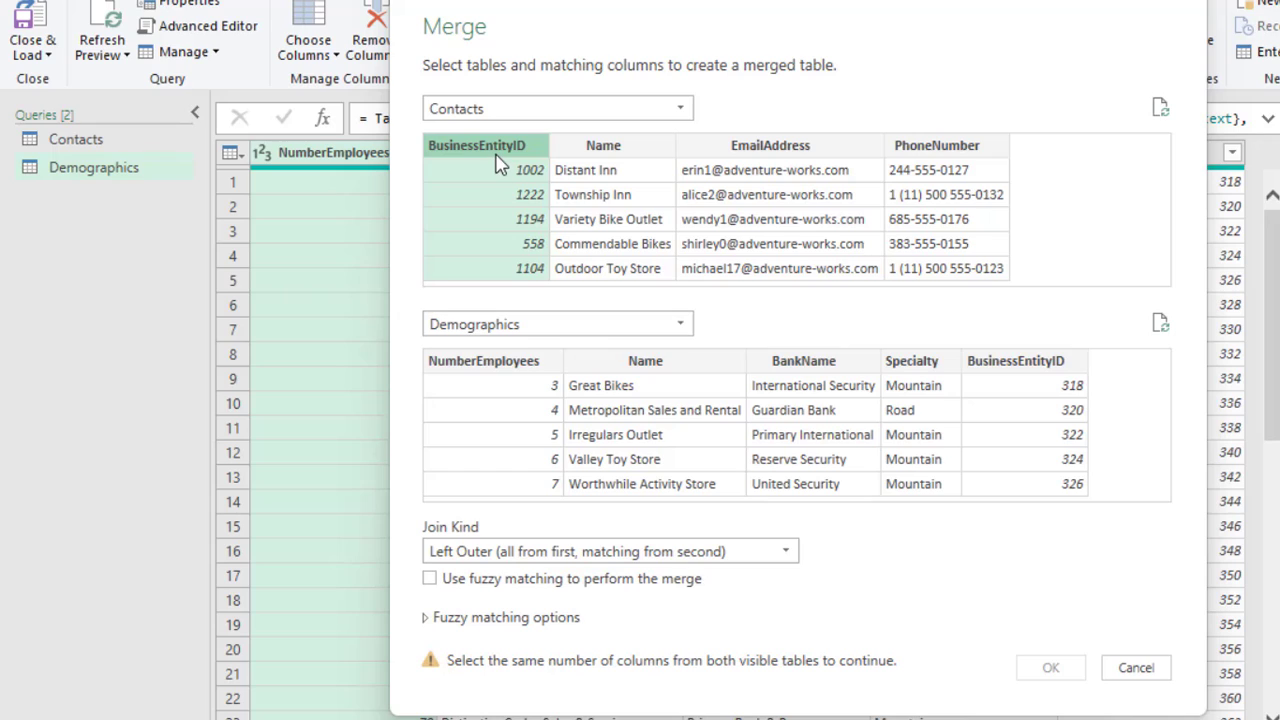
{"action": "left_click", "coordinate": [624, 150], "text": "ctrl"}
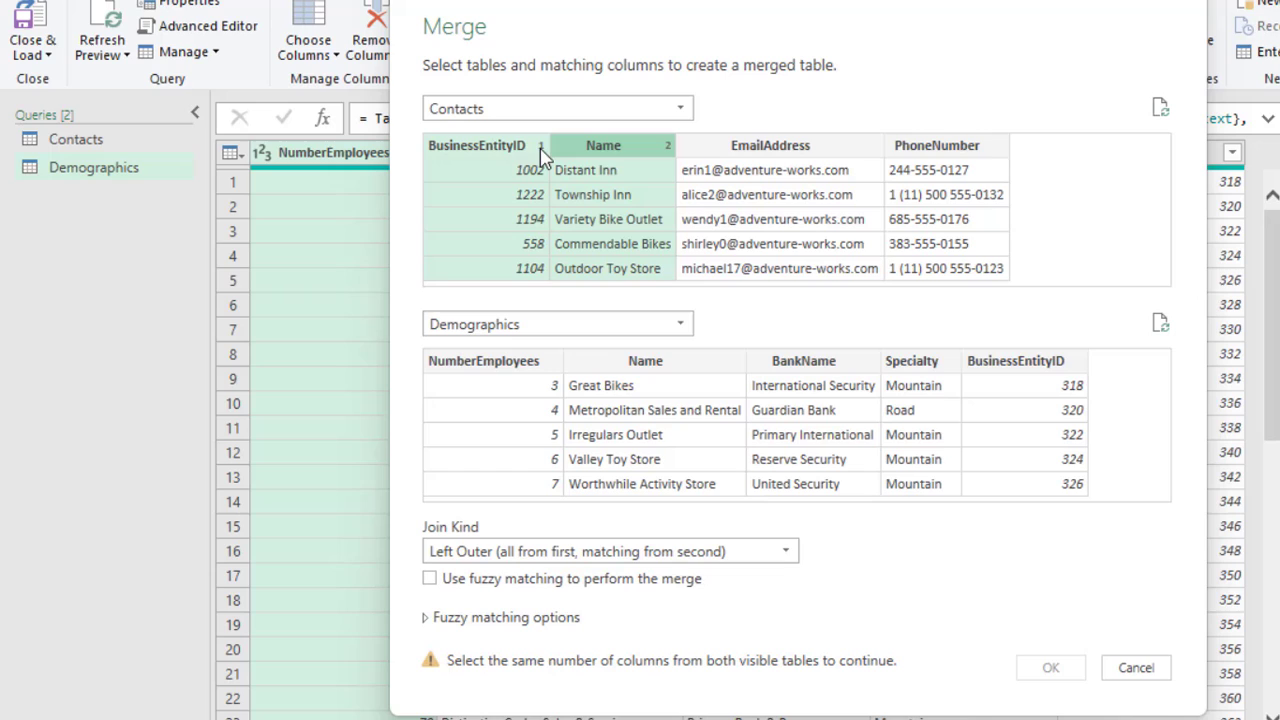
{"action": "left_click", "coordinate": [1047, 368]}
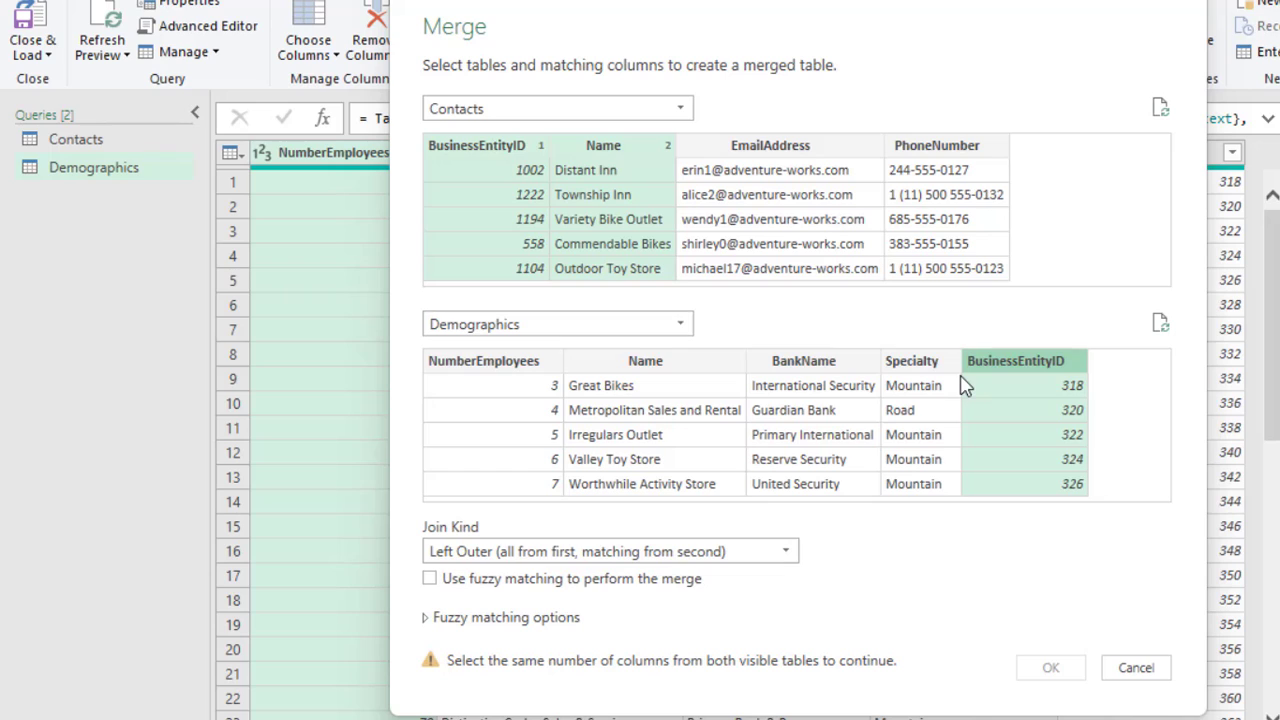
{"action": "left_click", "coordinate": [653, 366], "text": "ctrl"}
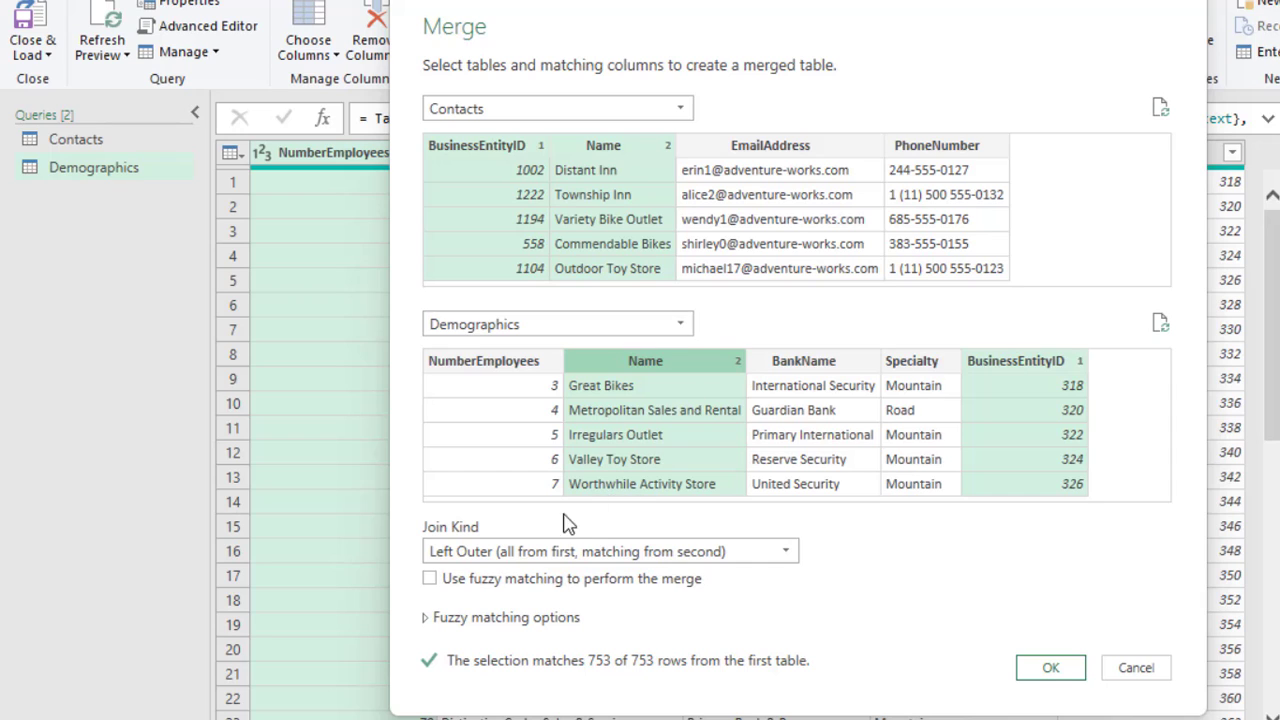
Set the join kind to Inner (only matching rows) and create the Merge1 query
{"action": "left_click", "coordinate": [549, 558]}
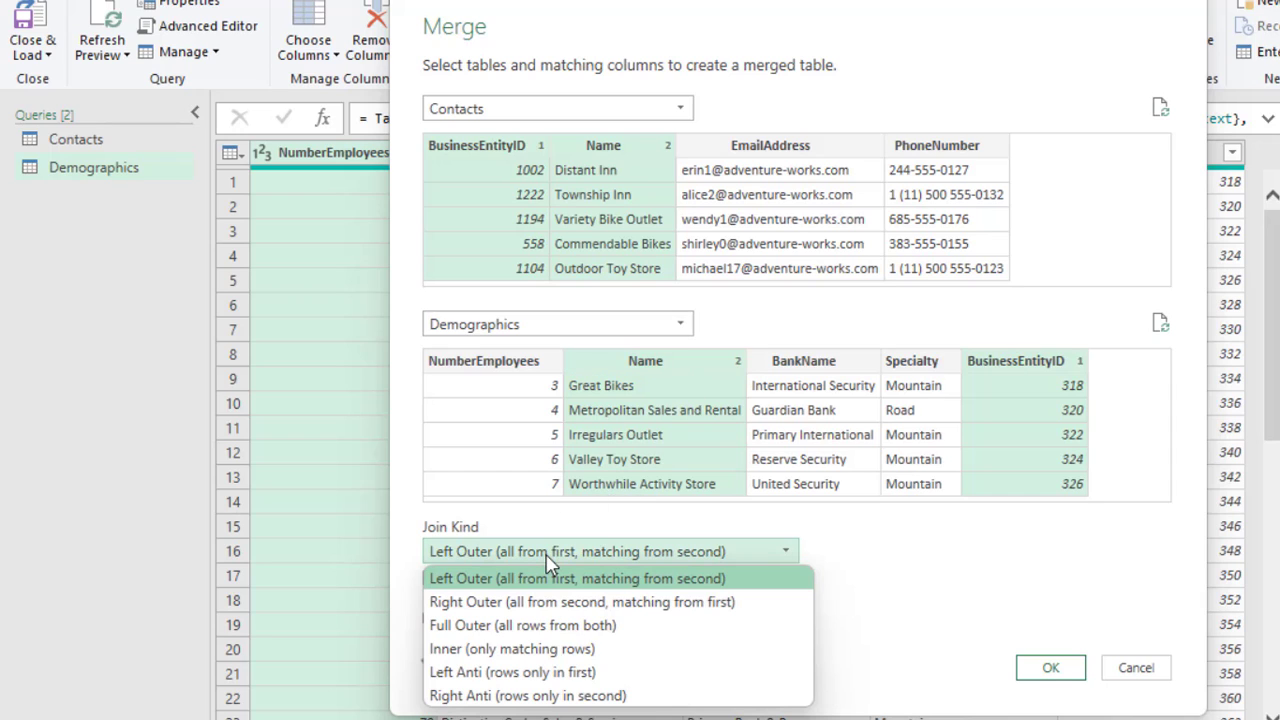
{"action": "left_click", "coordinate": [501, 655]}
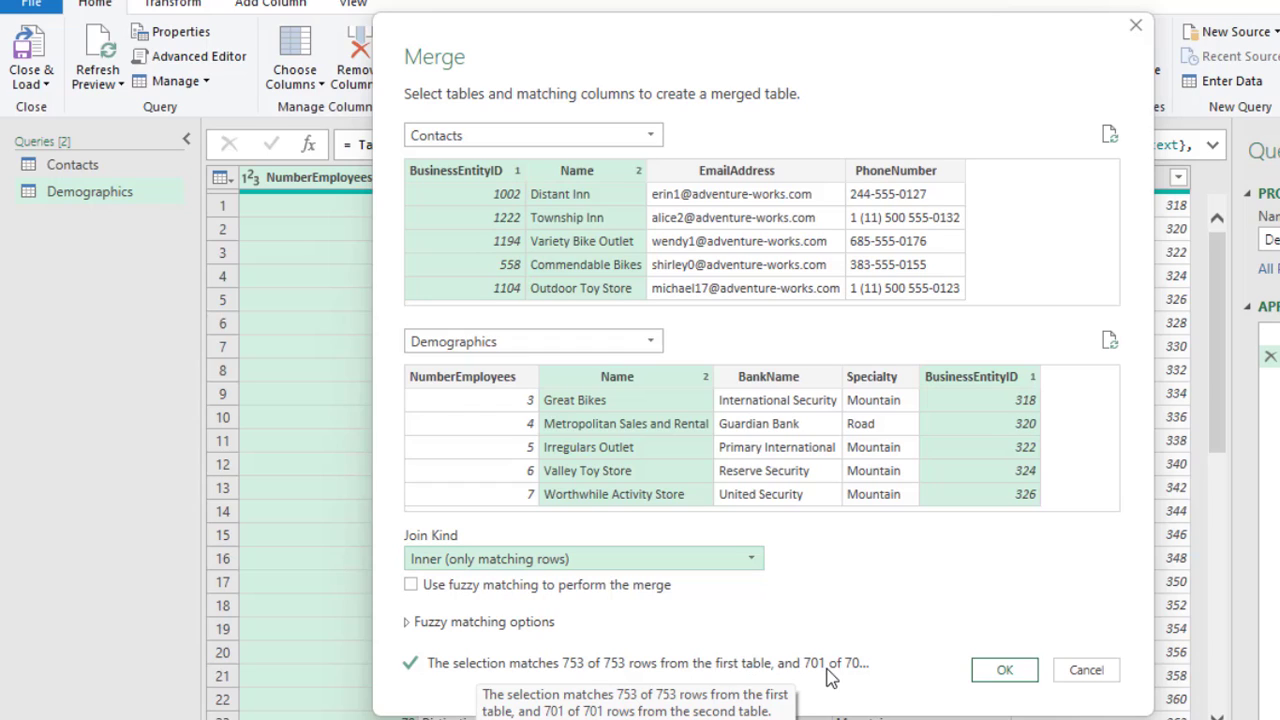
{"action": "left_click", "coordinate": [992, 674]}
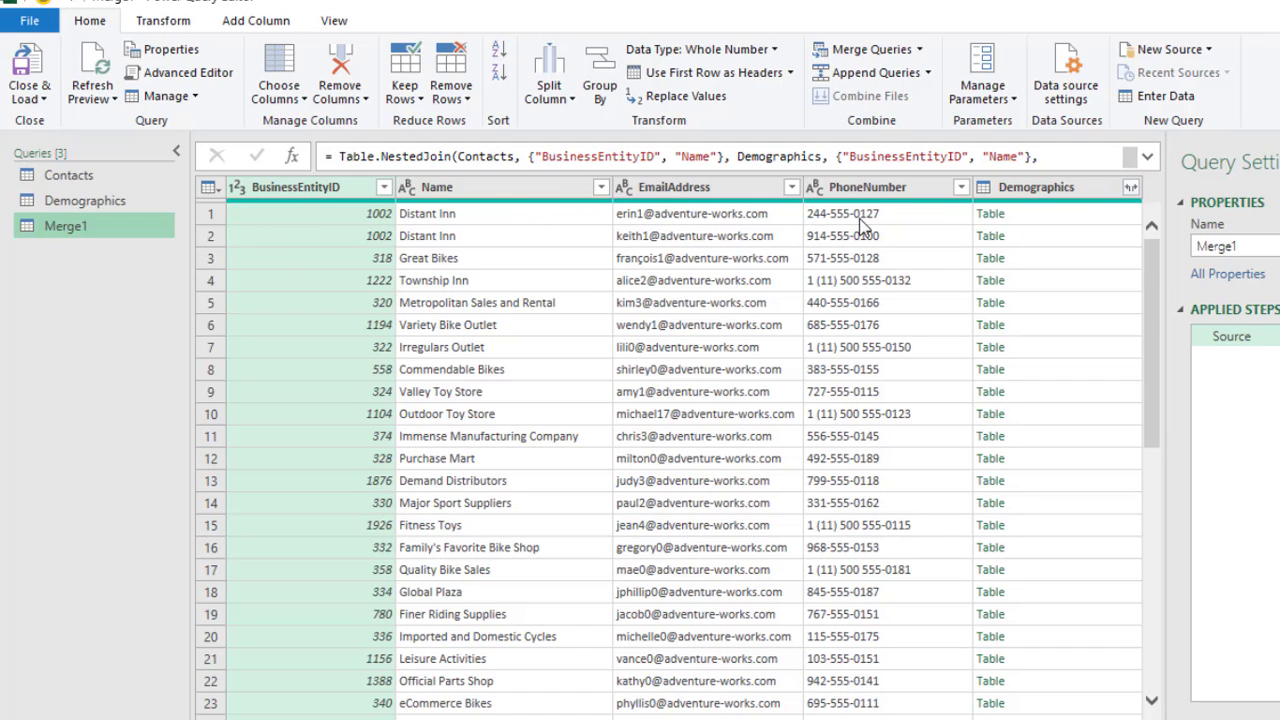
Pick only NumberEmployees, BankName and Specialty to expand, without the column-name prefix
{"action": "mouse_move", "coordinate": [876, 201]}
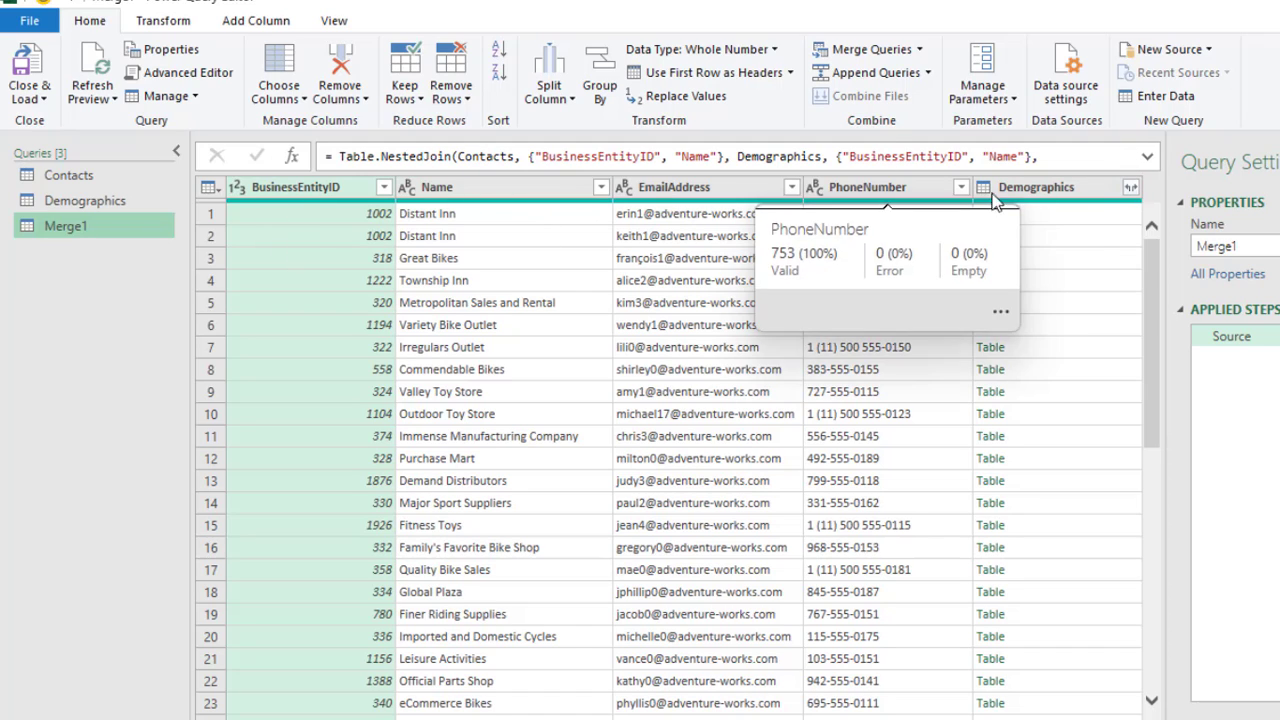
{"action": "left_click", "coordinate": [1130, 189]}
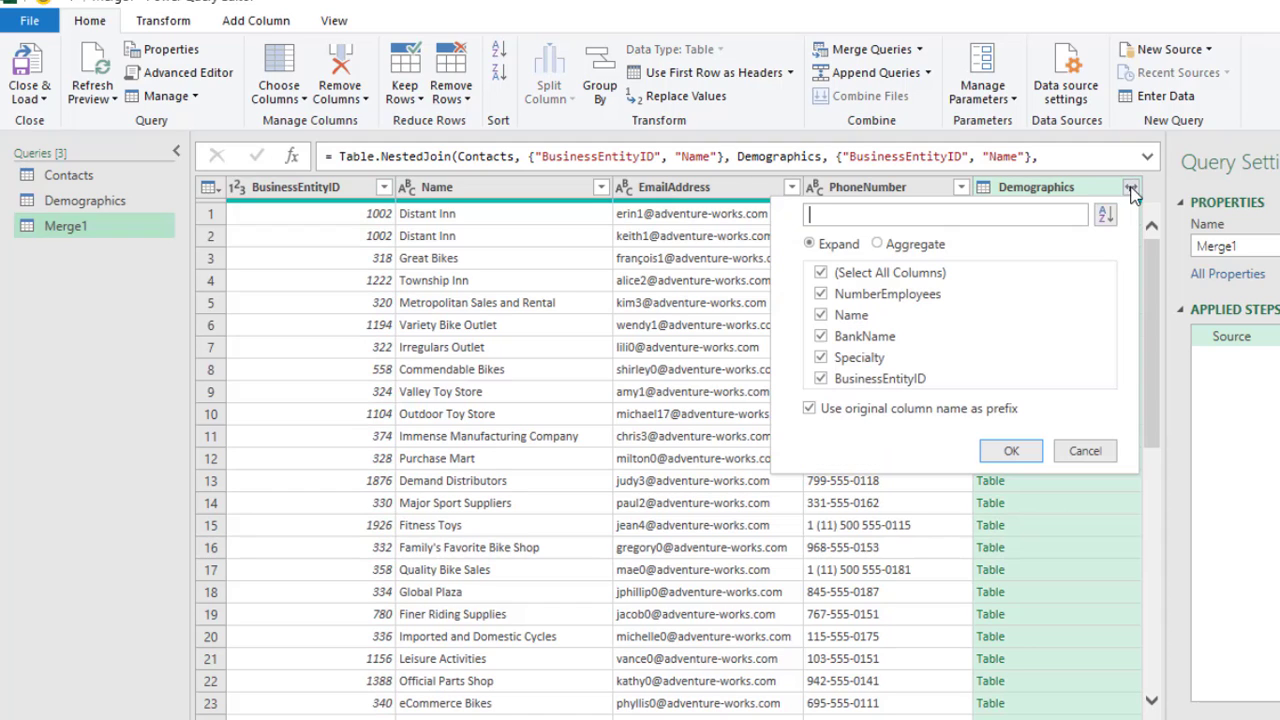
{"action": "left_click", "coordinate": [810, 409]}
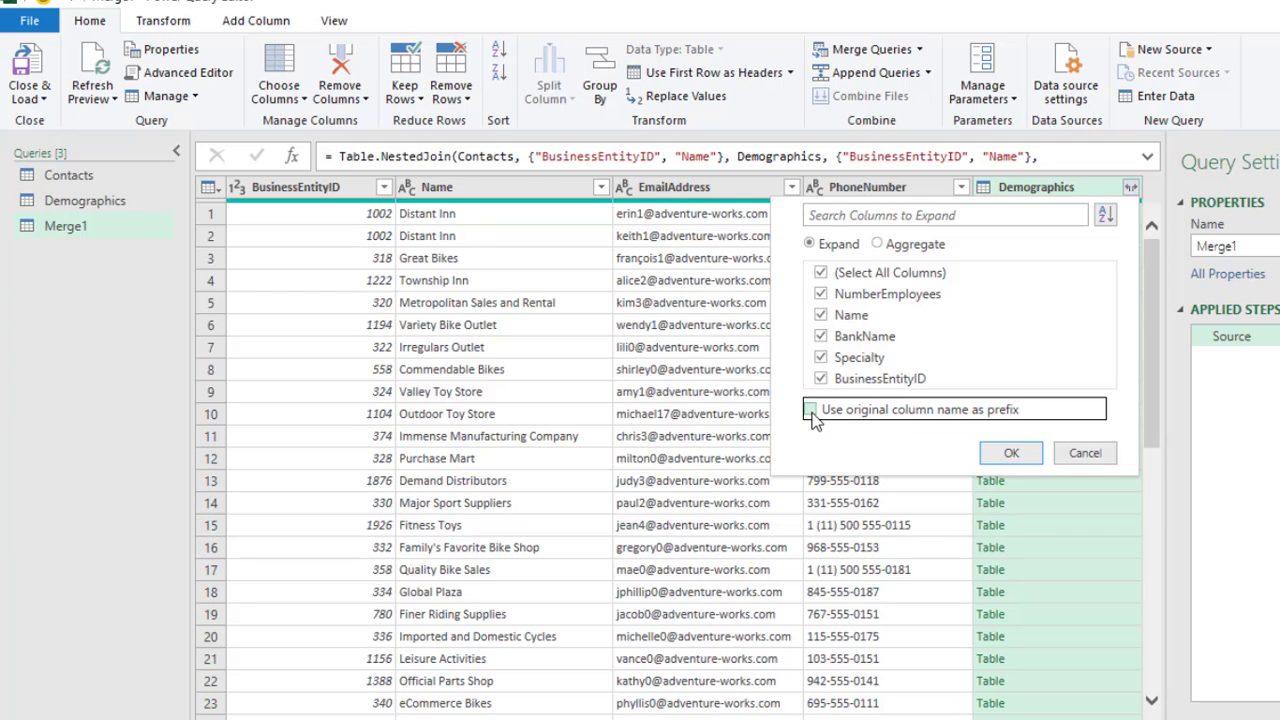
{"action": "left_click", "coordinate": [821, 274]}
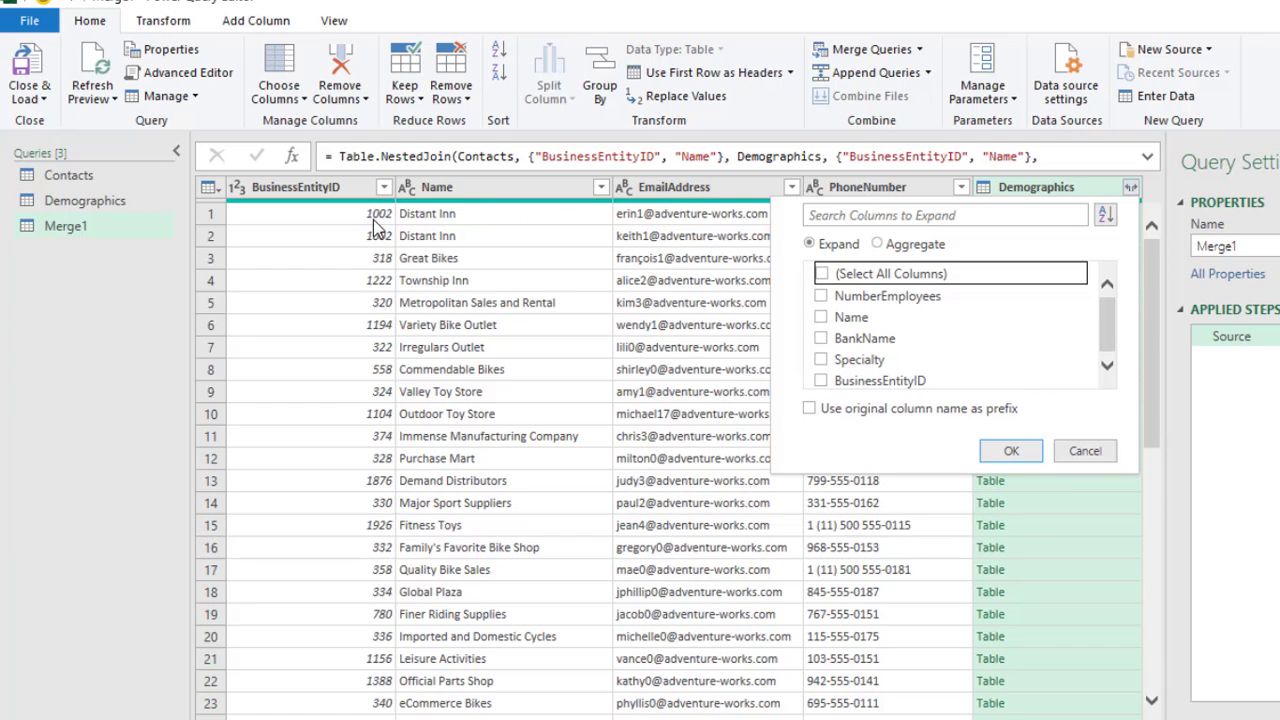
{"action": "left_click", "coordinate": [821, 339]}
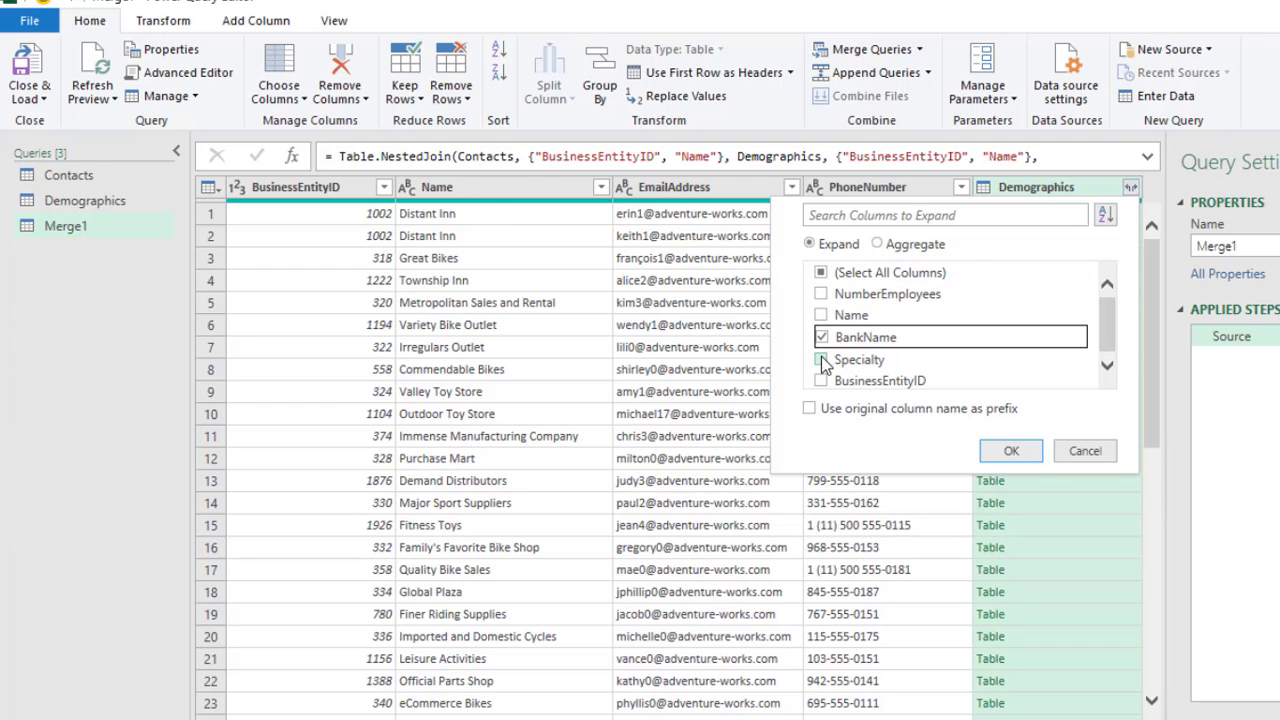
{"action": "left_click", "coordinate": [821, 360]}
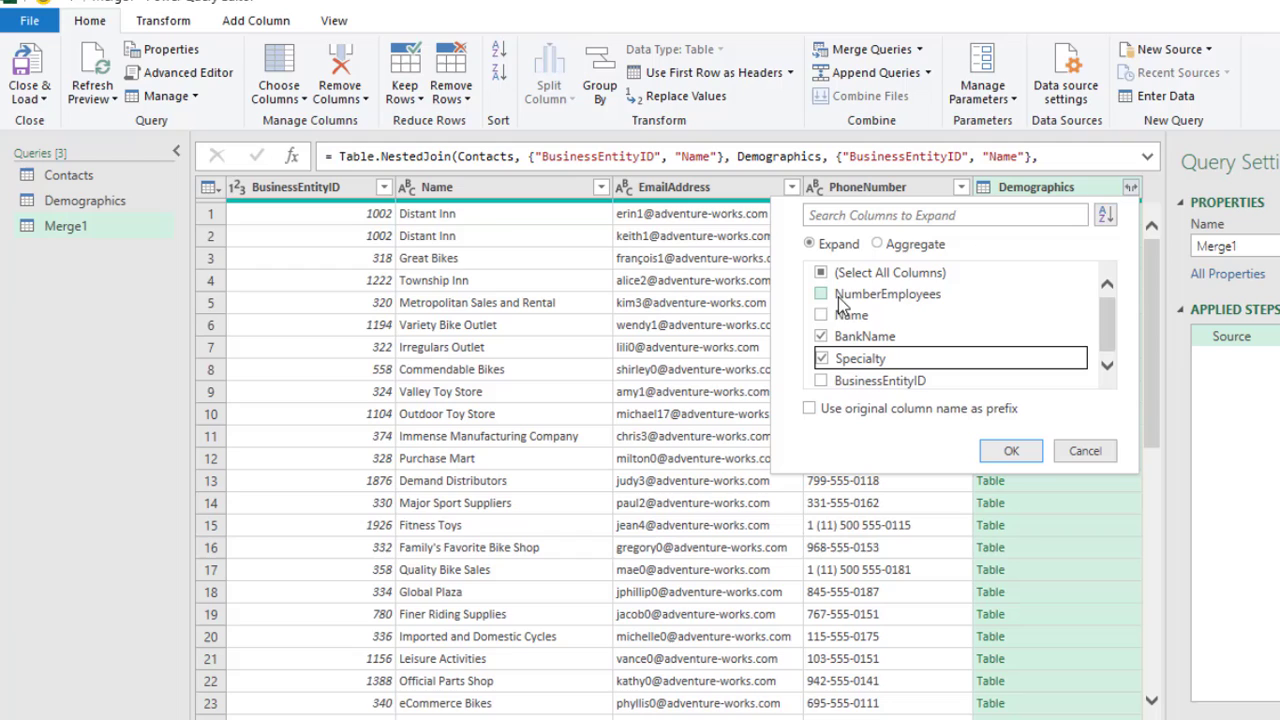
{"action": "left_click", "coordinate": [821, 296]}
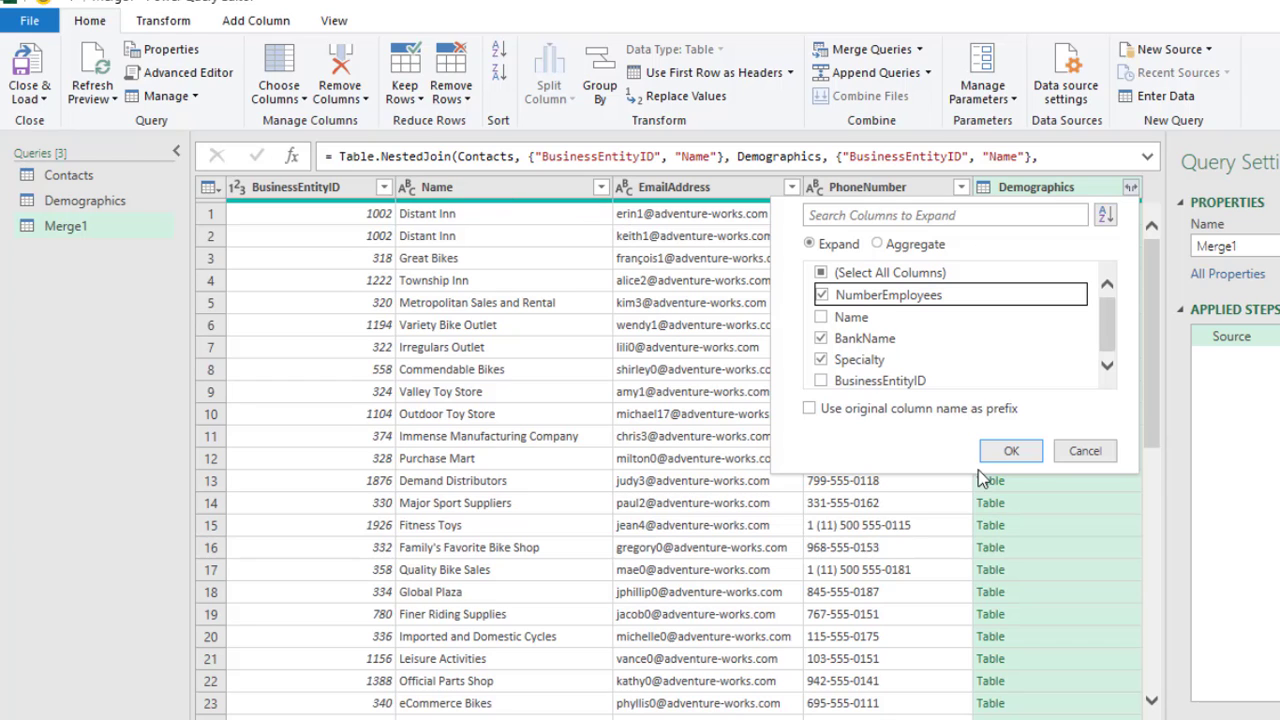
Expand the Demographics column and scroll right to review the new columns
{"action": "left_click", "coordinate": [1031, 453]}
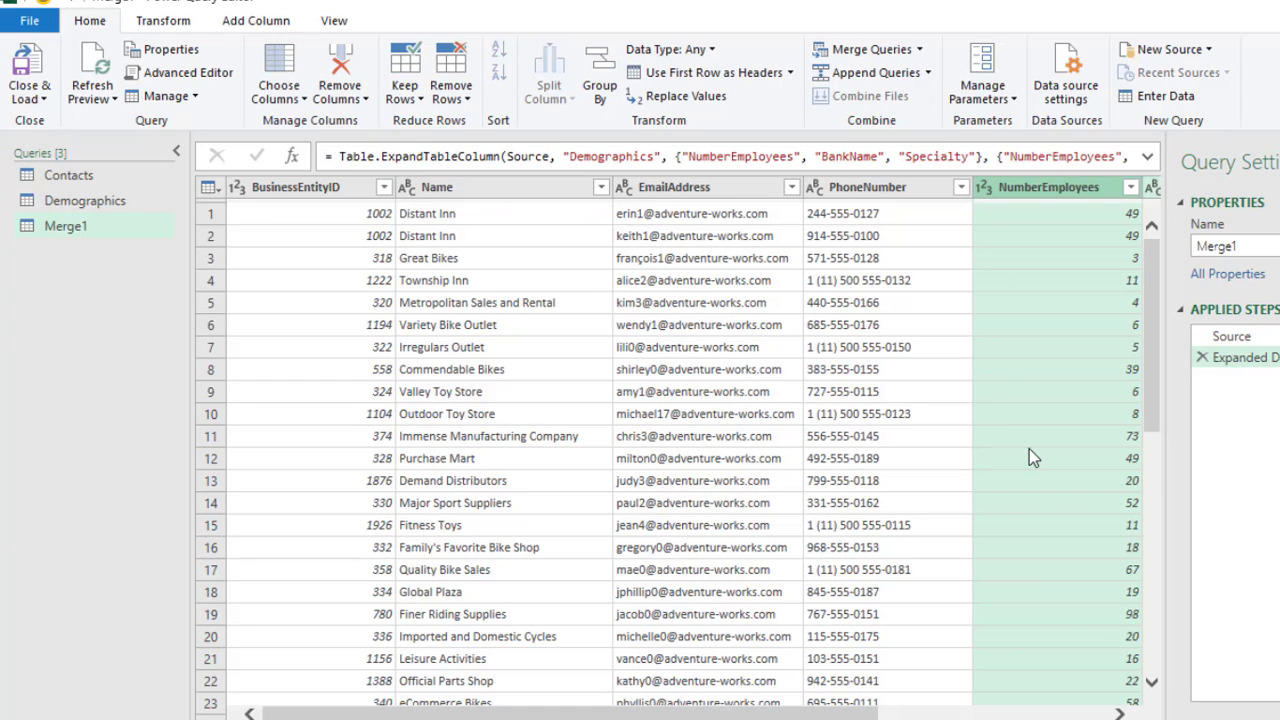
{"action": "scroll", "coordinate": [645, 710], "scroll_direction": "right", "scroll_amount": 5}
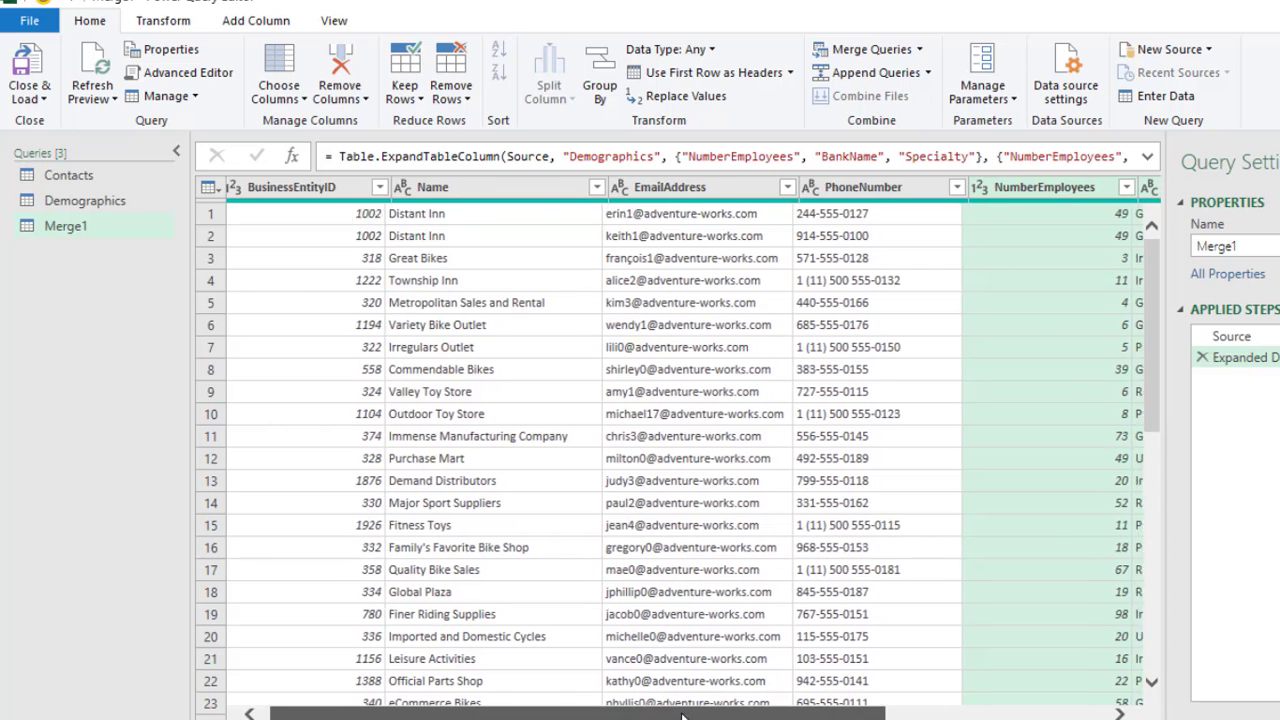
{"action": "scroll", "coordinate": [882, 639], "scroll_direction": "right", "scroll_amount": 3}
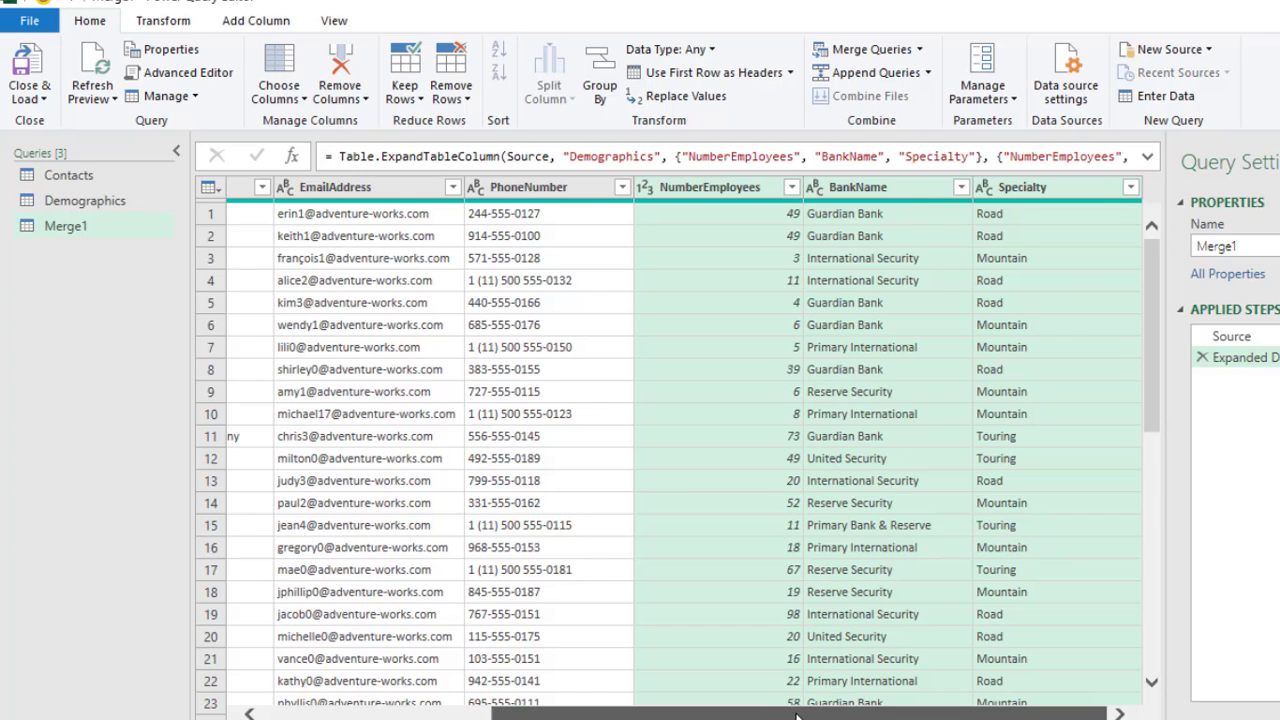
Rename the merged query from Merge1 to Result
{"action": "left_click_drag", "start_coordinate": [797, 716], "coordinate": [565, 716]}
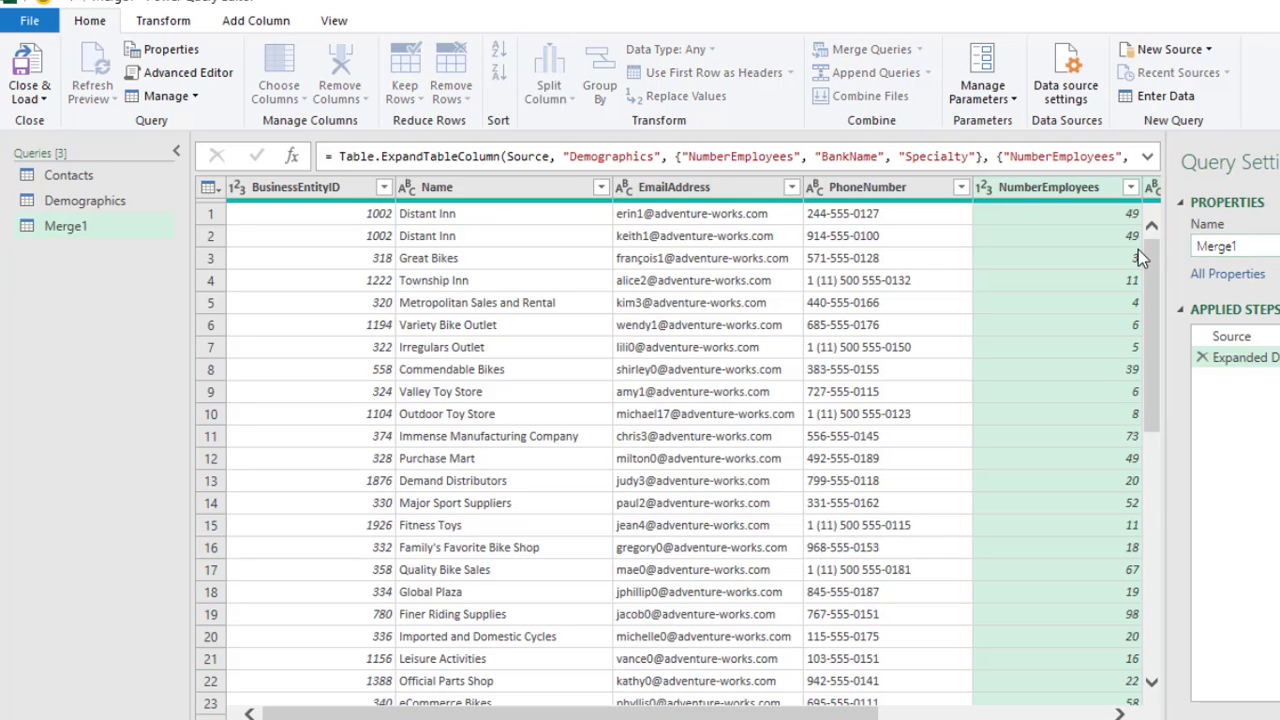
{"action": "key", "text": "BackSpace"}
{"action": "key", "text": "BackSpace"}
{"action": "key", "text": "BackSpace"}
{"action": "key", "text": "BackSpace"}
{"action": "key", "text": "BackSpace"}
{"action": "key", "text": "BackSpace"}
{"action": "type", "text": "Result"}
Confirm the query name Result and close the editor, loading all queries as connection-only
{"action": "key", "text": "Return"}
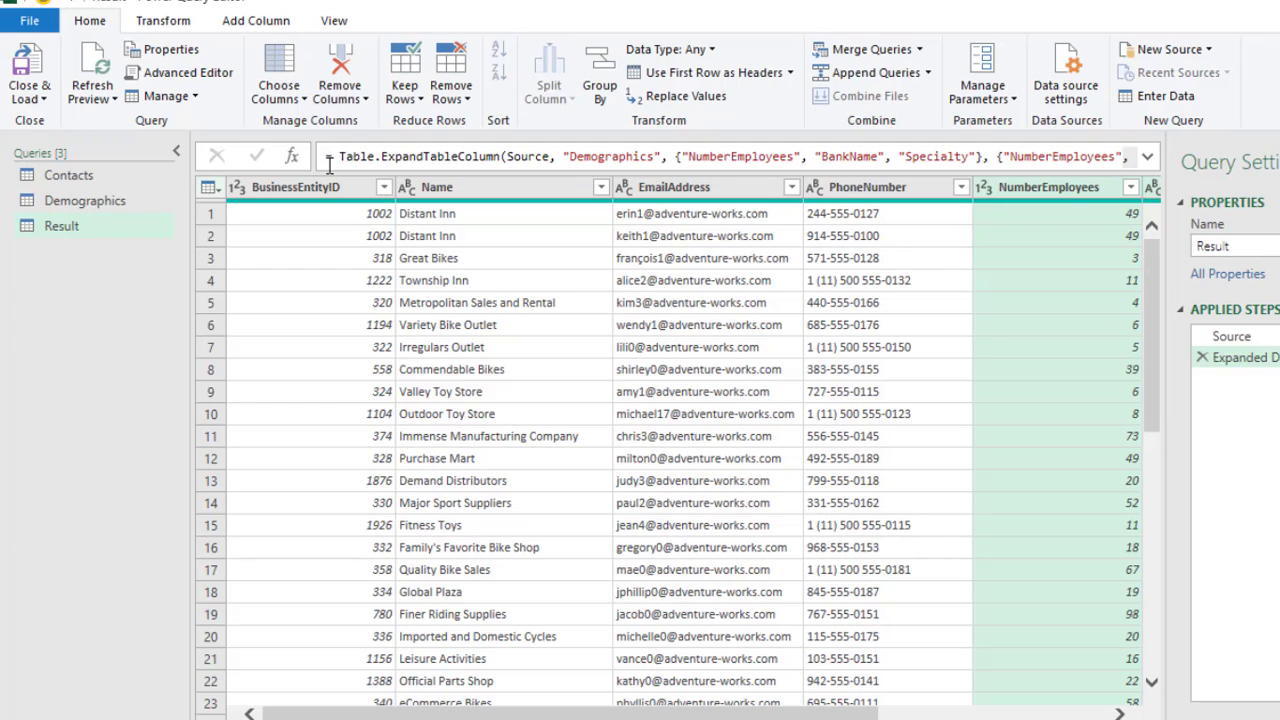
{"action": "left_click", "coordinate": [30, 92]}
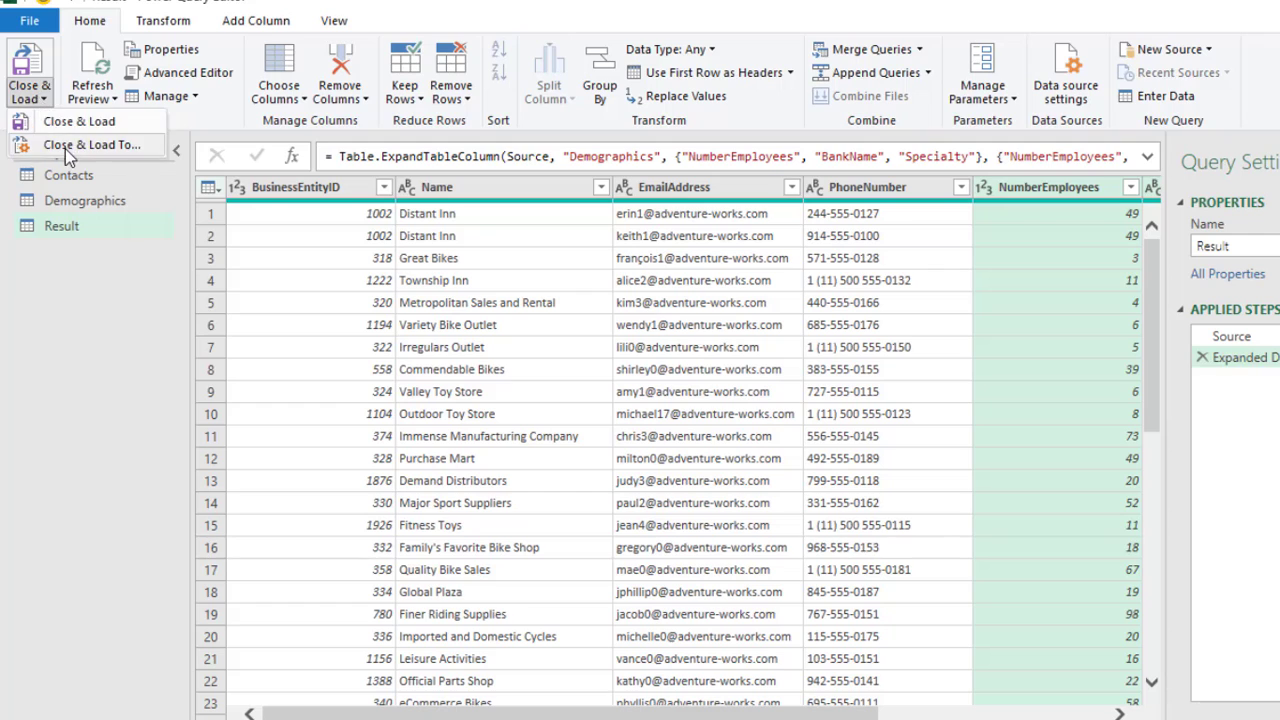
{"action": "left_click", "coordinate": [65, 148]}
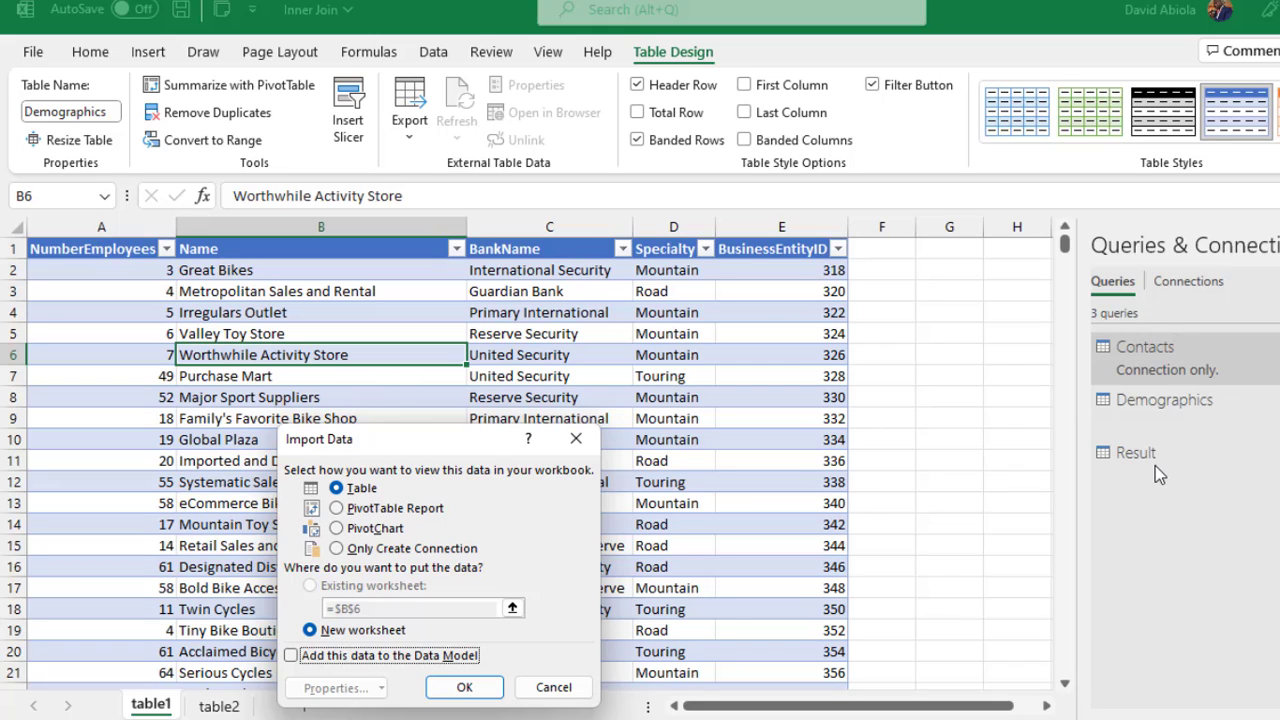
{"action": "left_click_drag", "start_coordinate": [479, 437], "coordinate": [391, 226]}
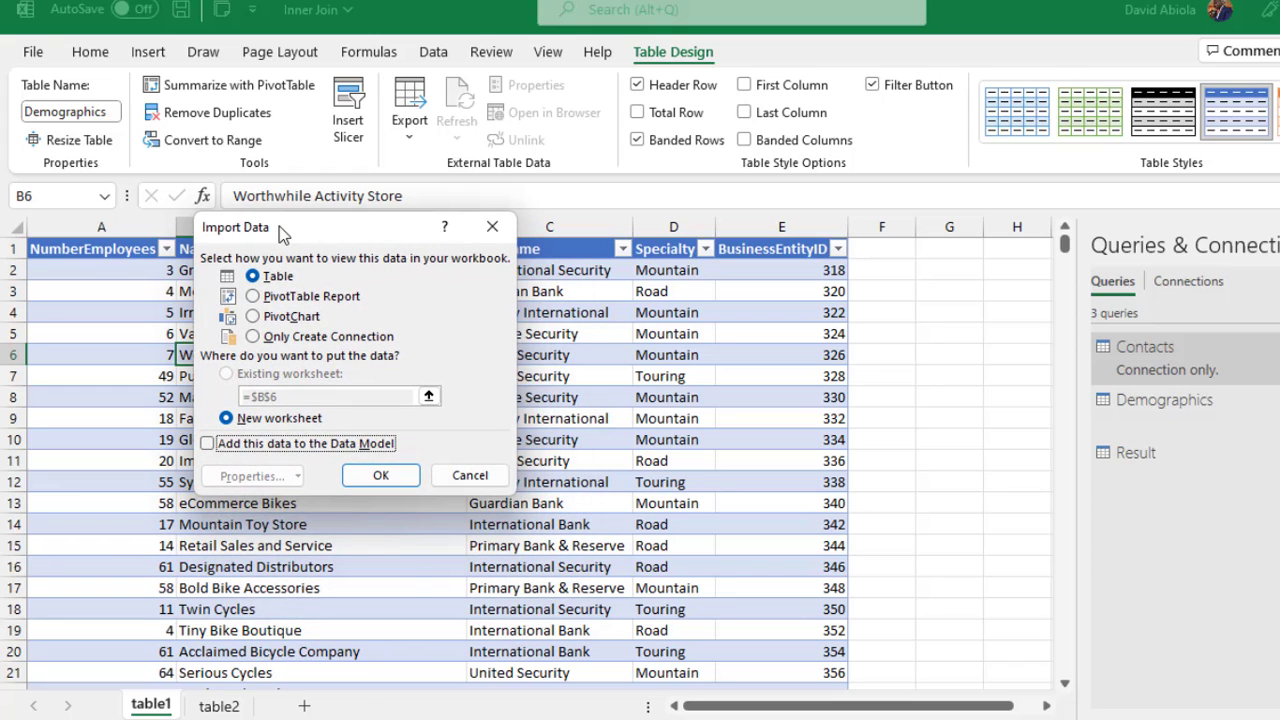
{"action": "left_click", "coordinate": [305, 340]}
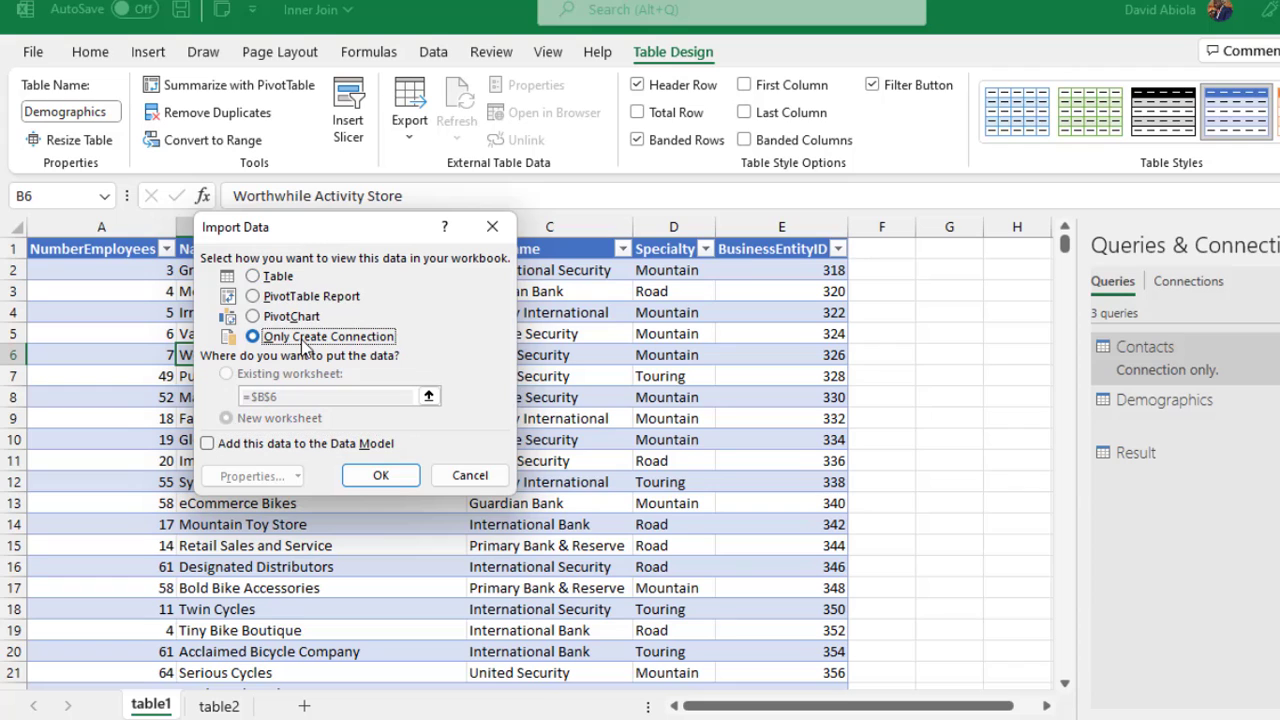
{"action": "left_click", "coordinate": [378, 477]}
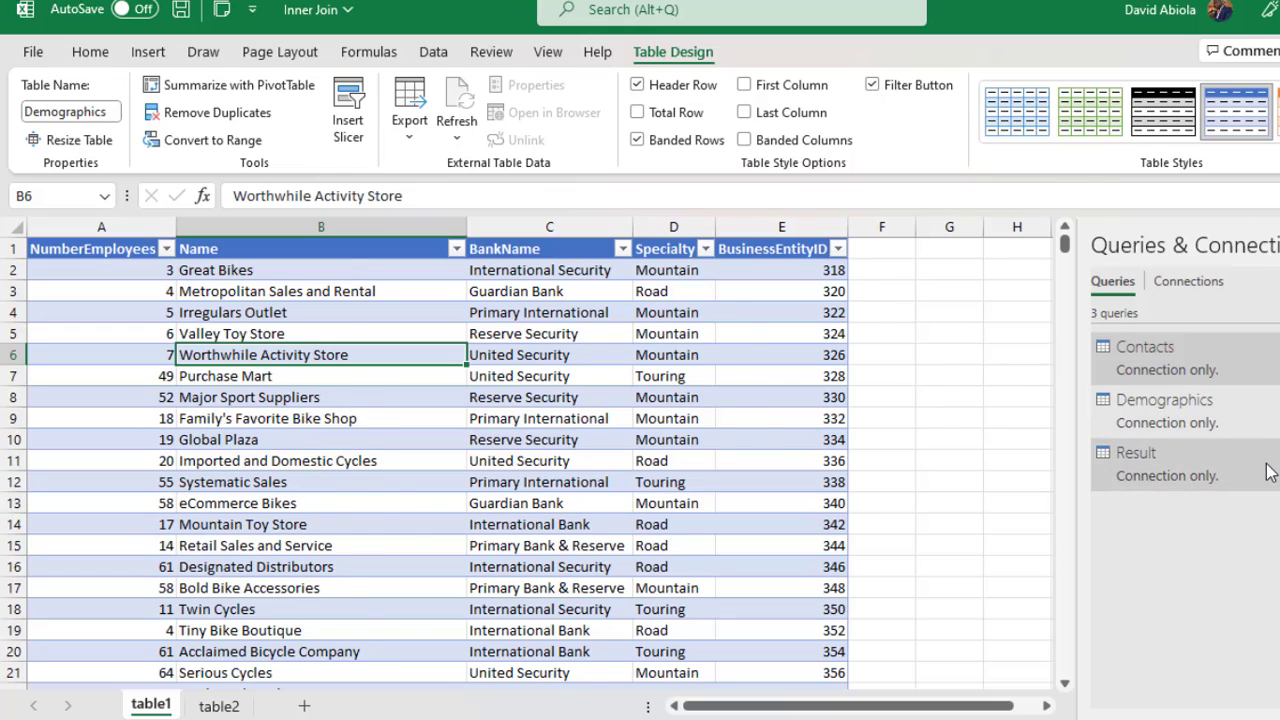
Load the Result query as a table on a new worksheet
{"action": "right_click", "coordinate": [1200, 472]}
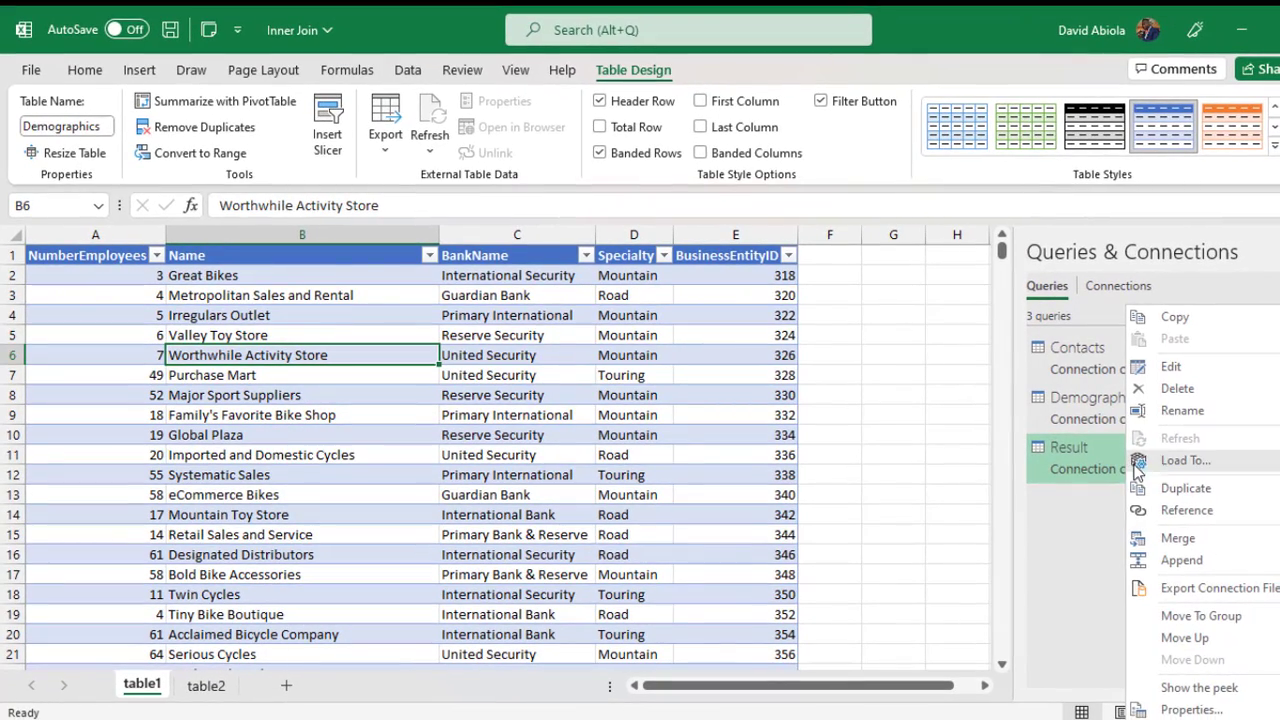
{"action": "left_click", "coordinate": [1140, 463]}
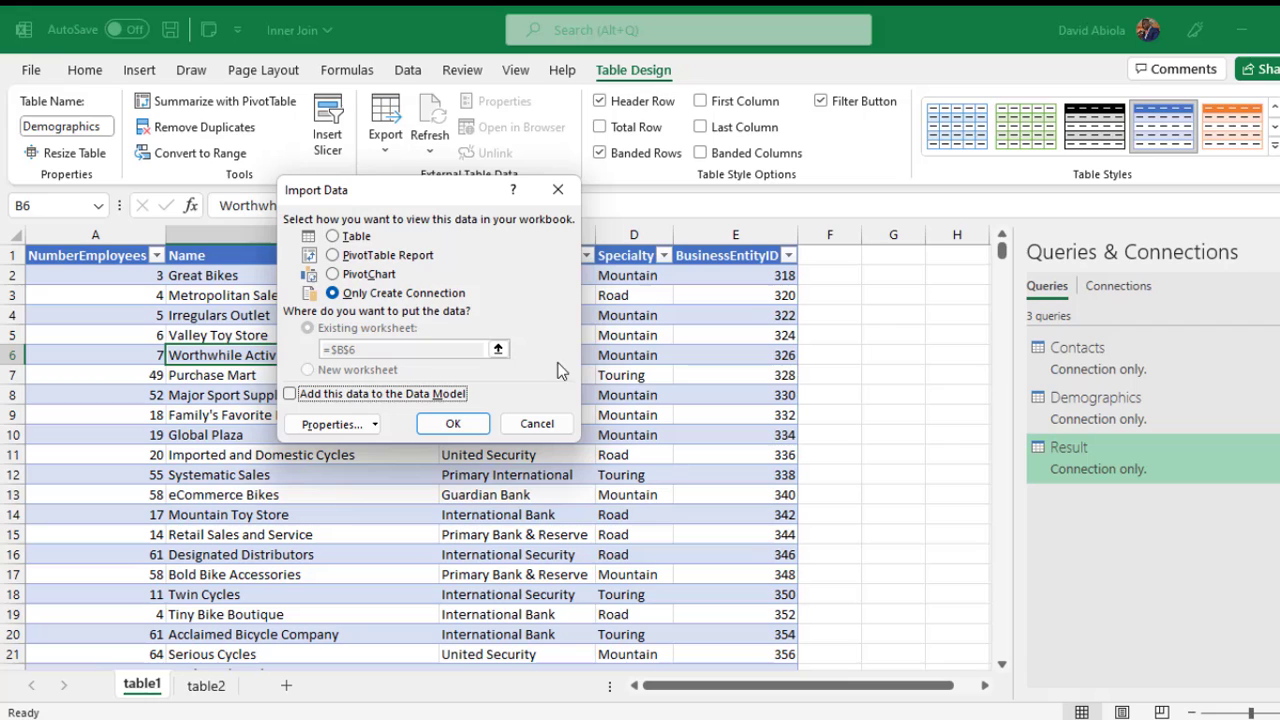
{"action": "left_click", "coordinate": [332, 238]}
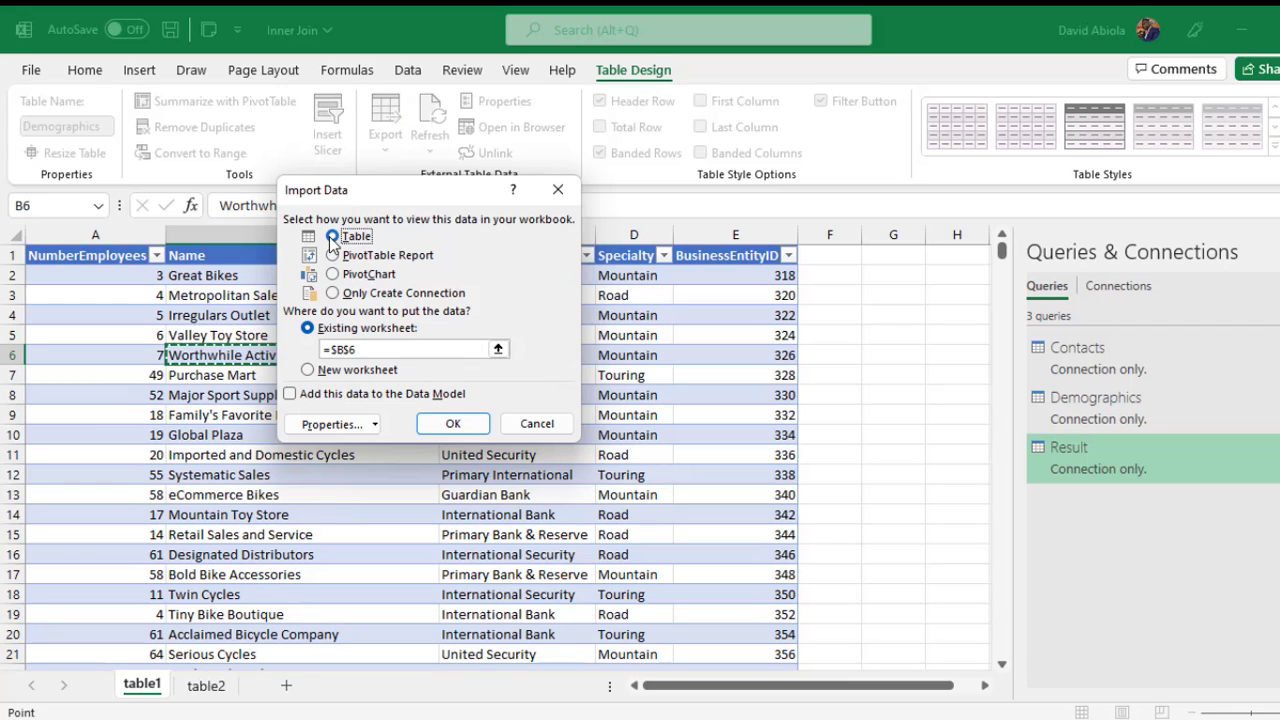
{"action": "left_click", "coordinate": [308, 370]}
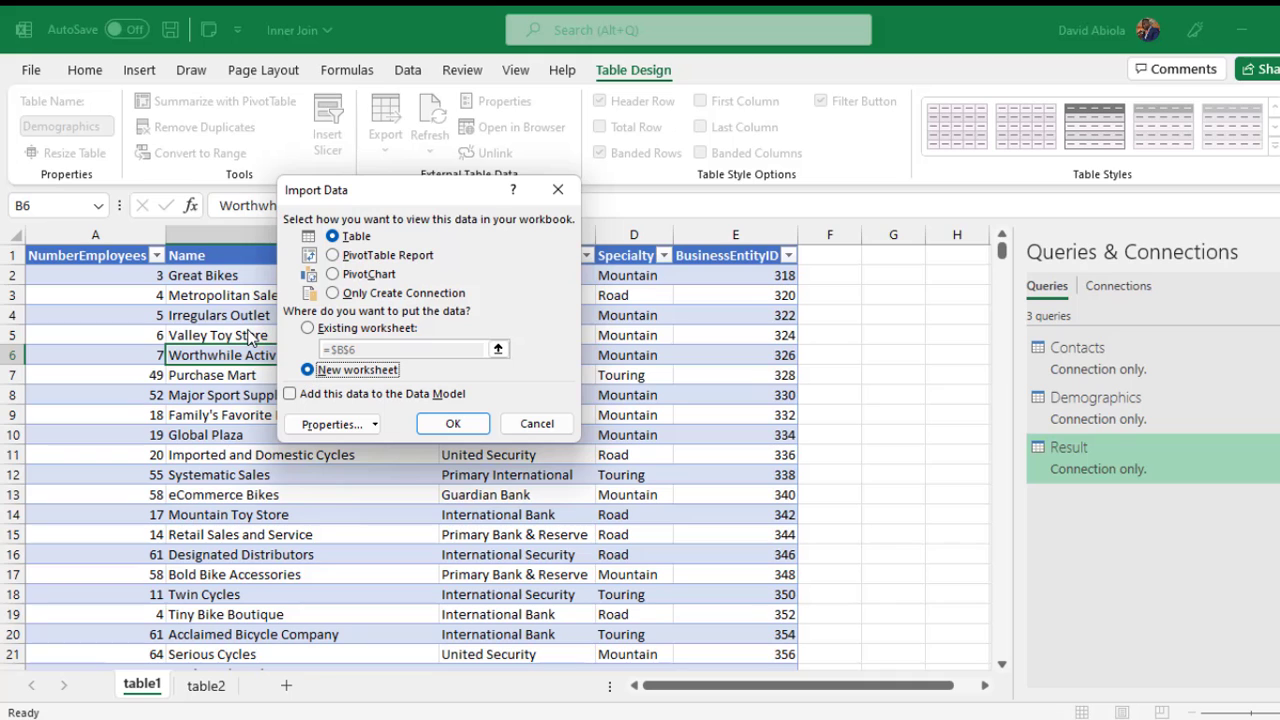
{"action": "left_click", "coordinate": [453, 425]}
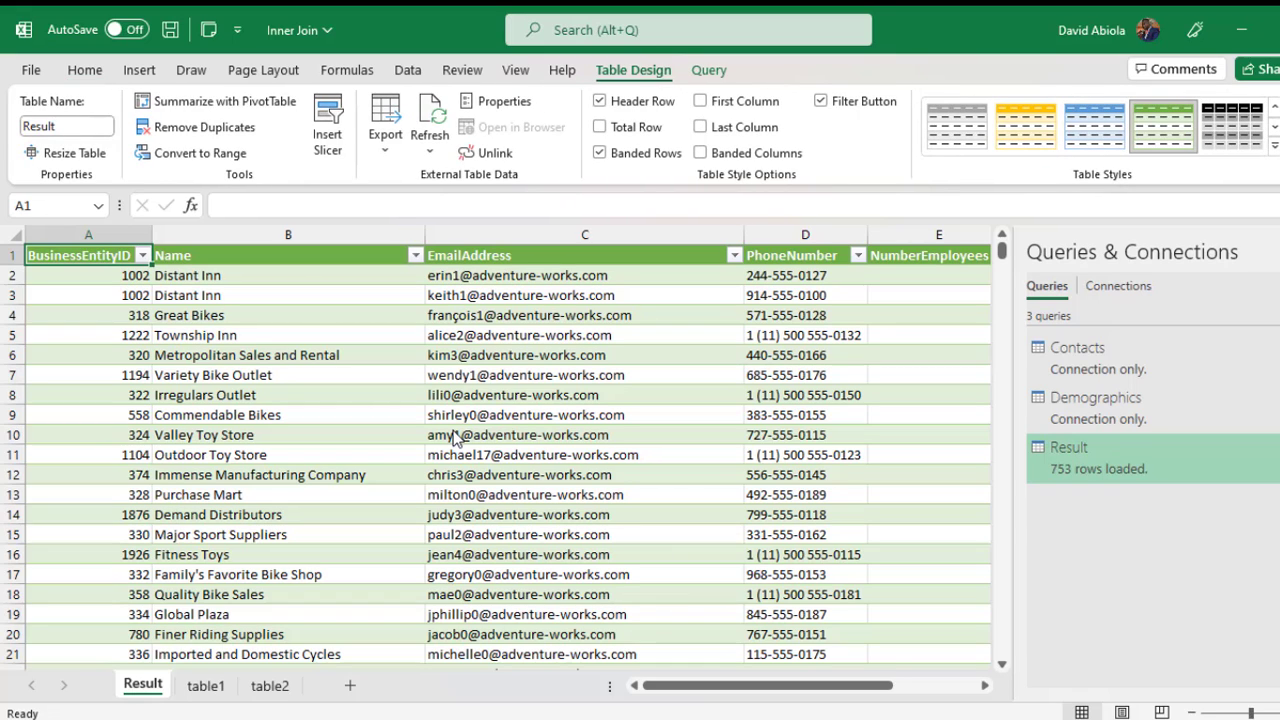
Review the Name through Specialty columns and confirm EmailAddress counts 753 rows, then switch to Azure Data Studio
{"action": "left_click", "coordinate": [1275, 252]}
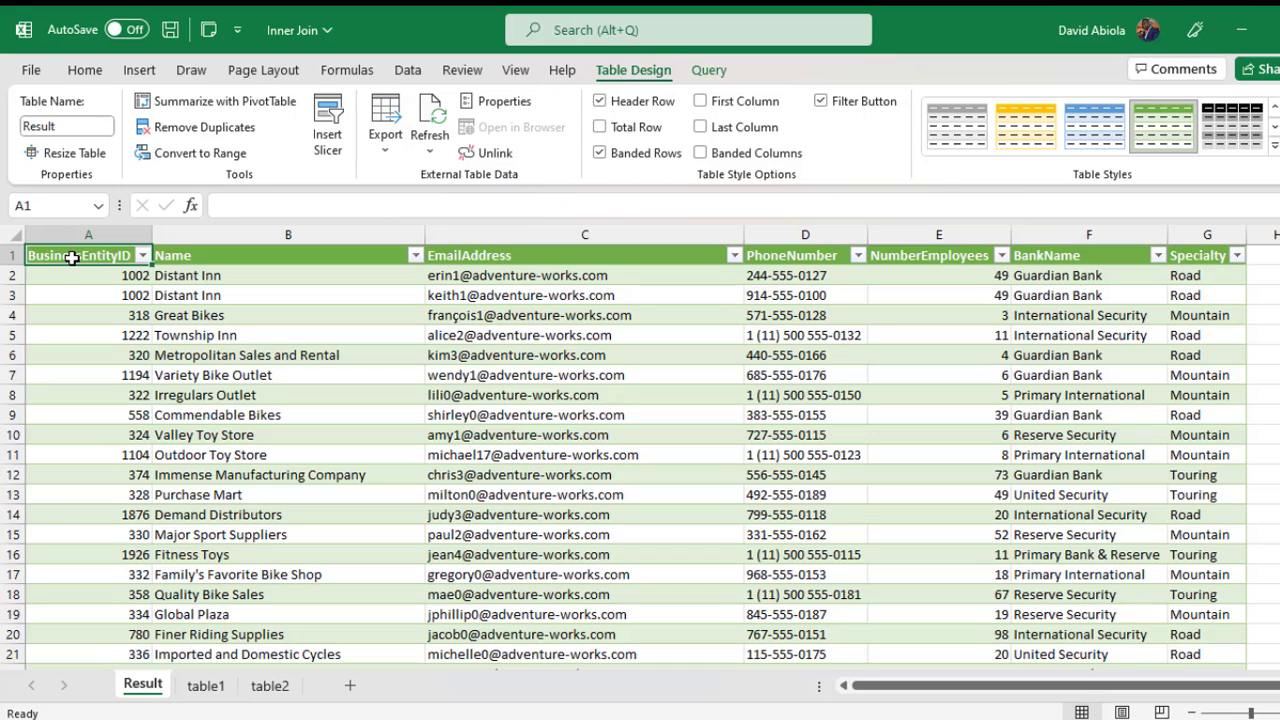
{"action": "left_click", "coordinate": [315, 256]}
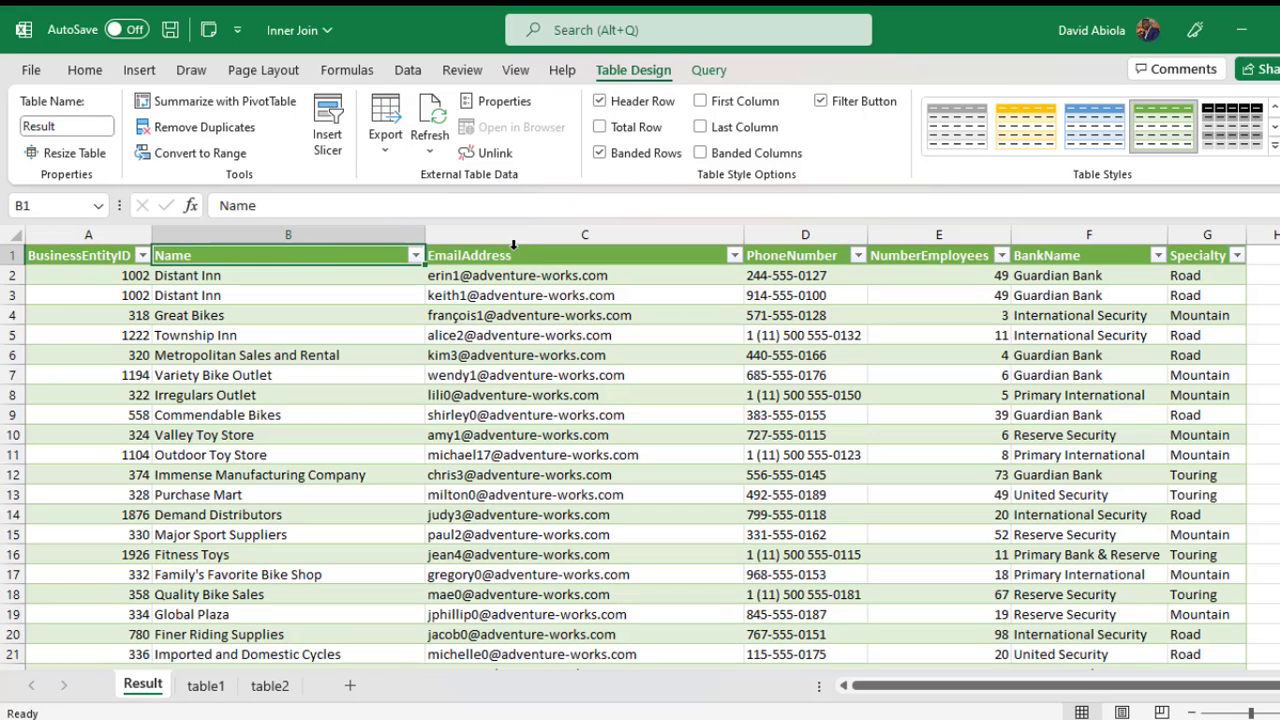
{"action": "left_click", "coordinate": [517, 255]}
{"action": "left_click", "coordinate": [790, 250]}
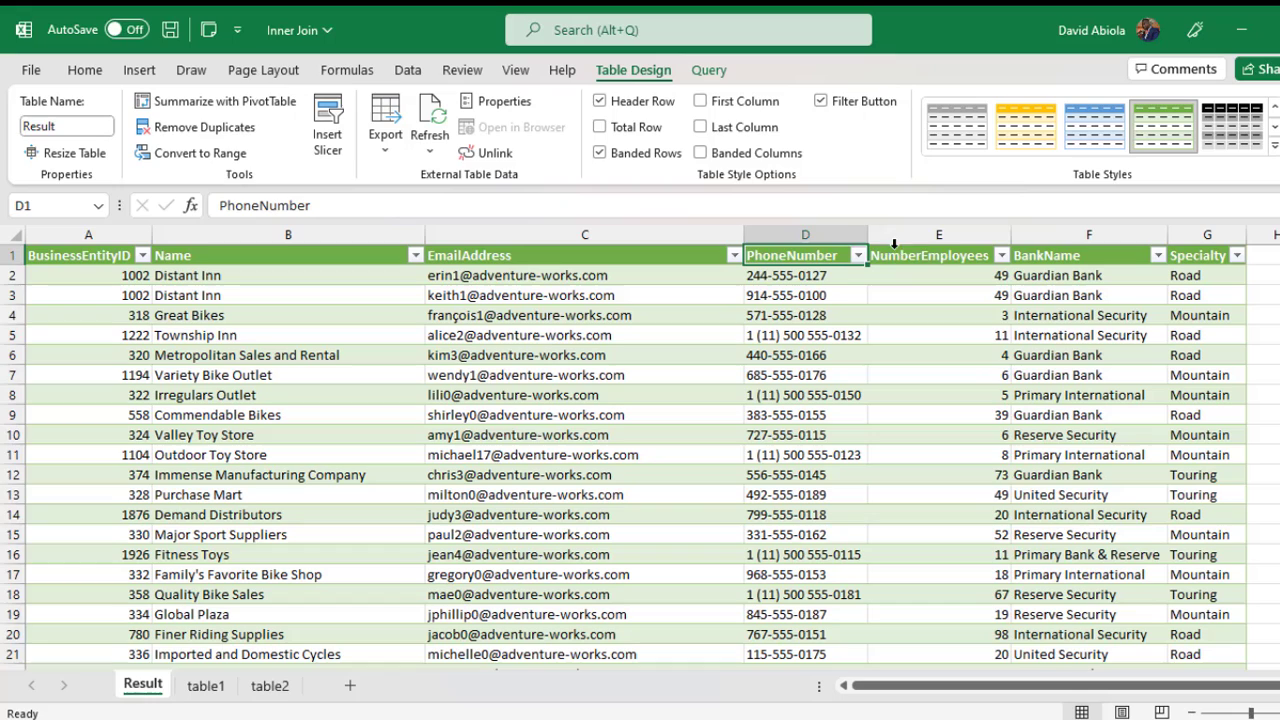
{"action": "left_click", "coordinate": [924, 244]}
{"action": "left_click", "coordinate": [1082, 258]}
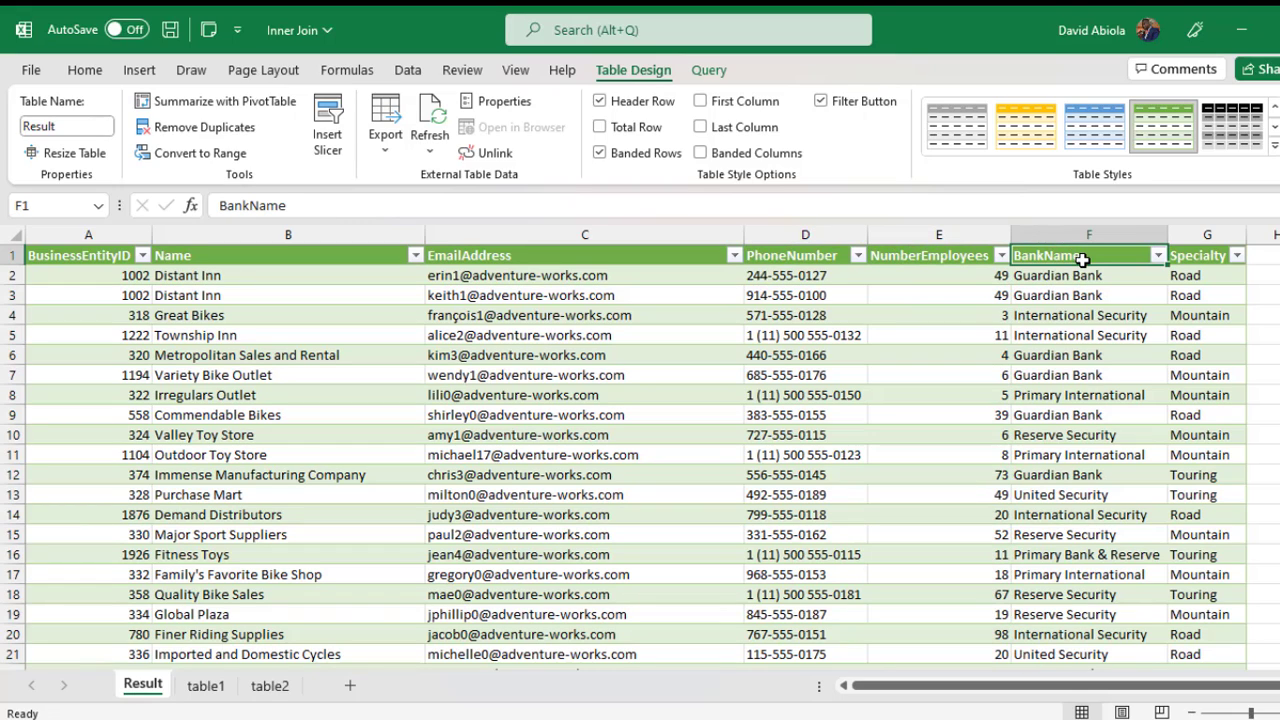
{"action": "left_click", "coordinate": [1198, 256]}
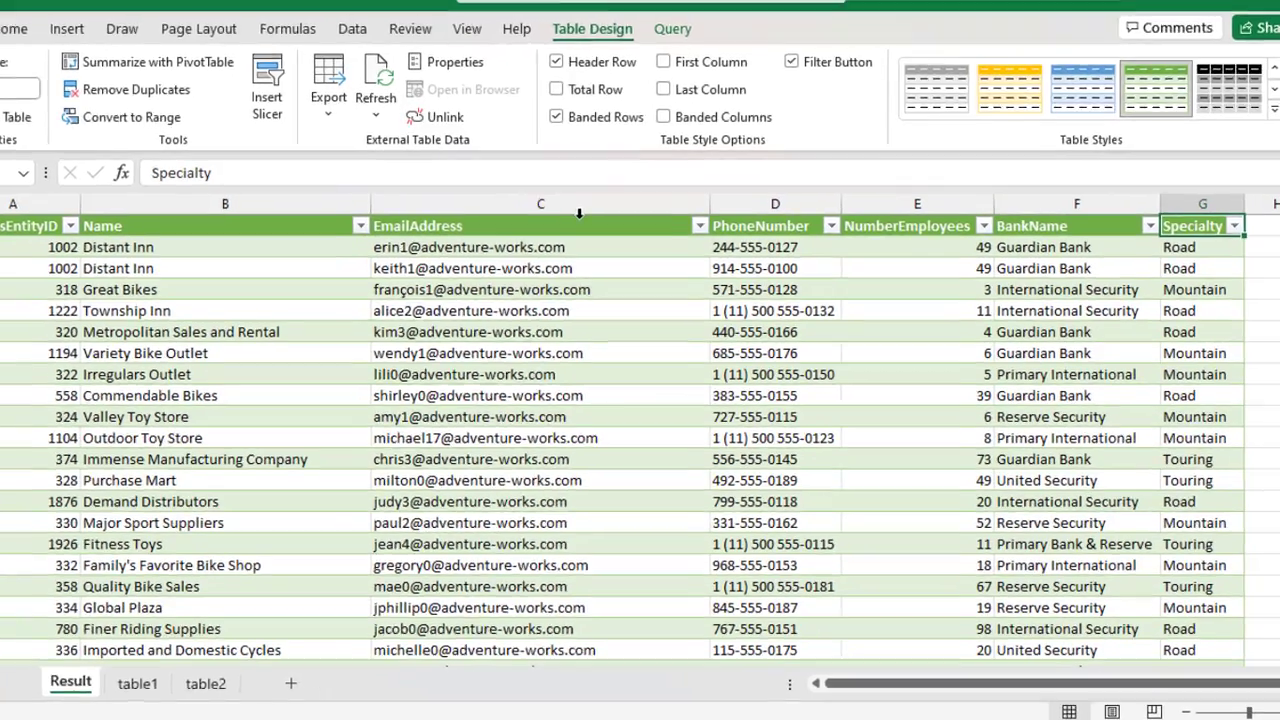
{"action": "left_click", "coordinate": [623, 249]}
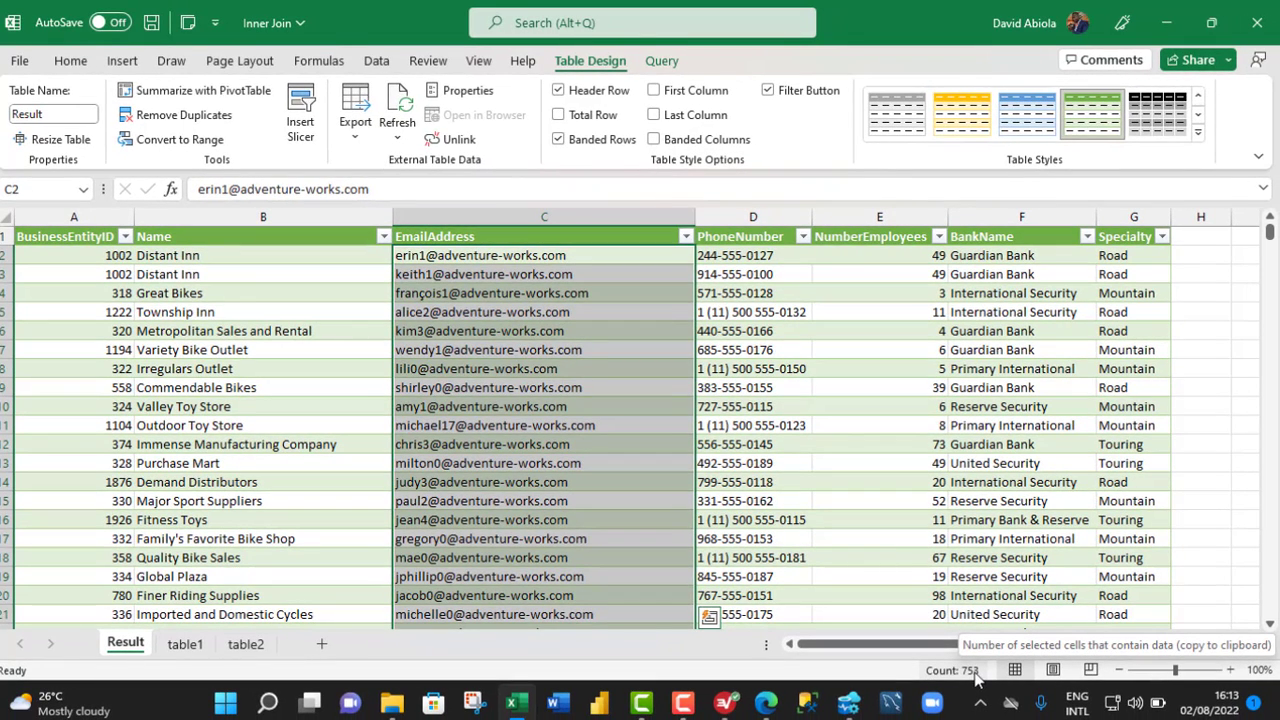
{"action": "left_click", "coordinate": [848, 703]}
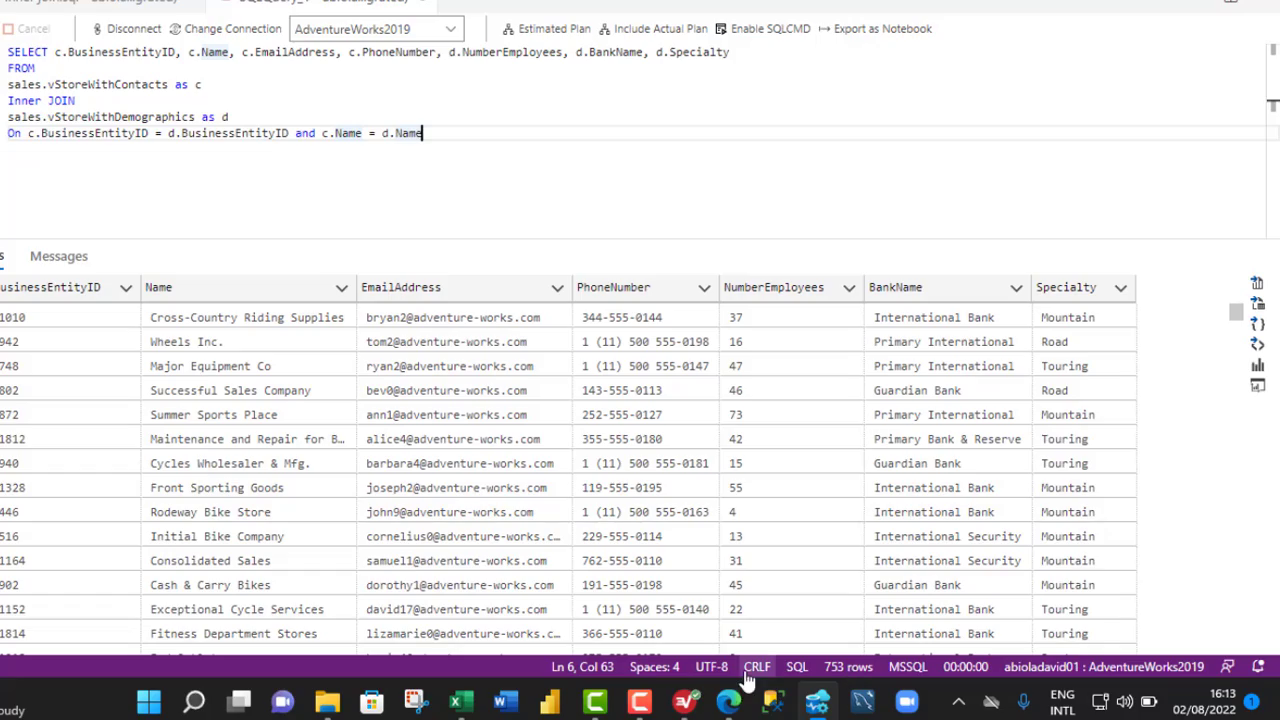
Note the 753-row SQL join result in Azure Data Studio and return to the Excel workbook
{"action": "left_click", "coordinate": [458, 703]}
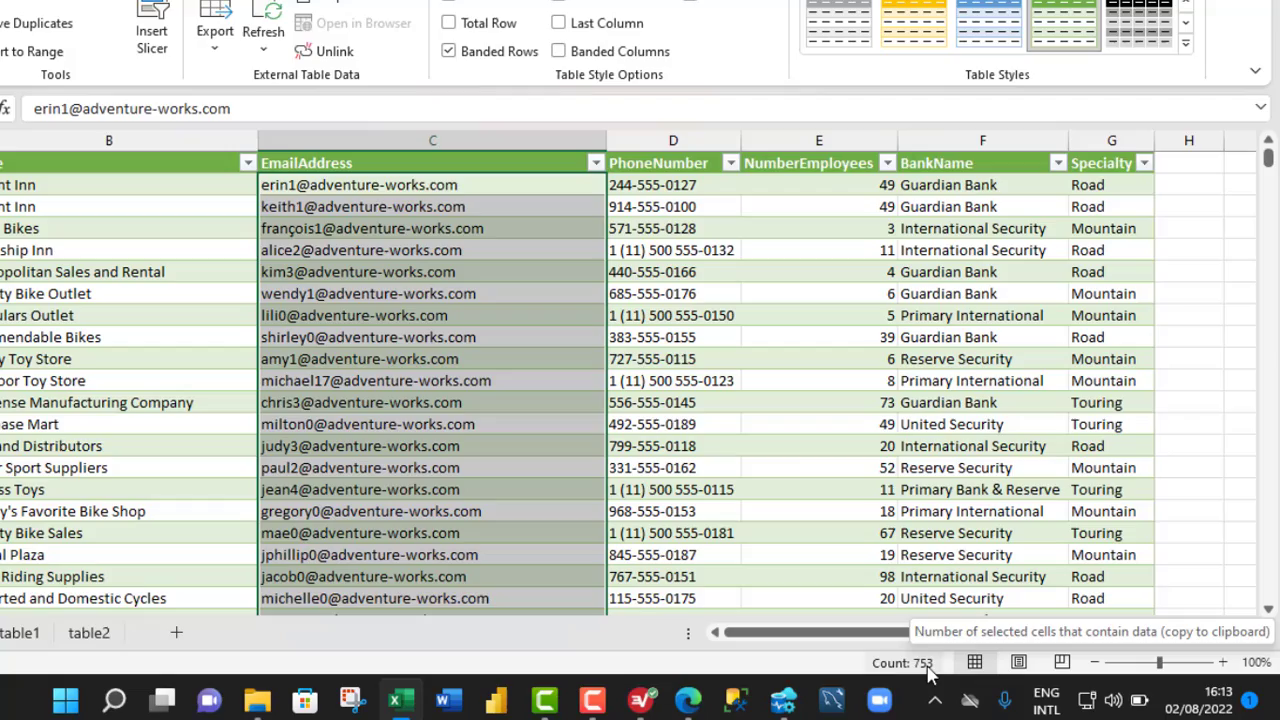
{"action": "left_click", "coordinate": [735, 424]}
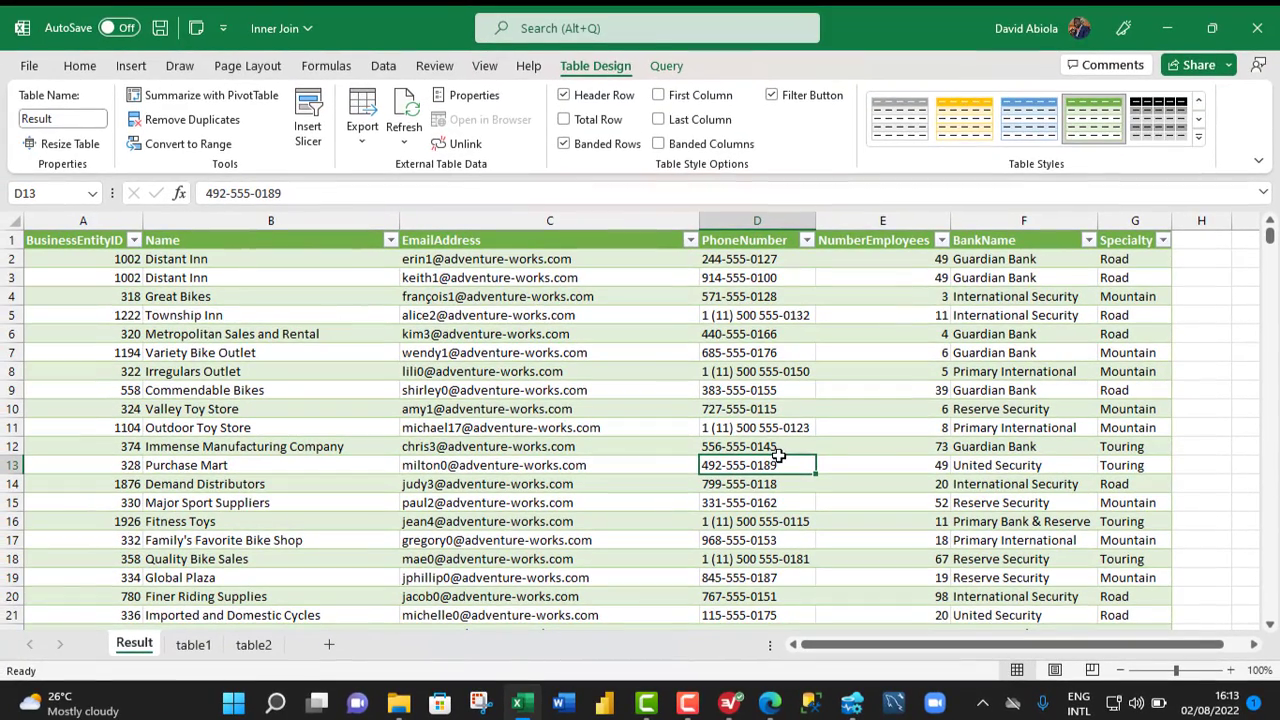